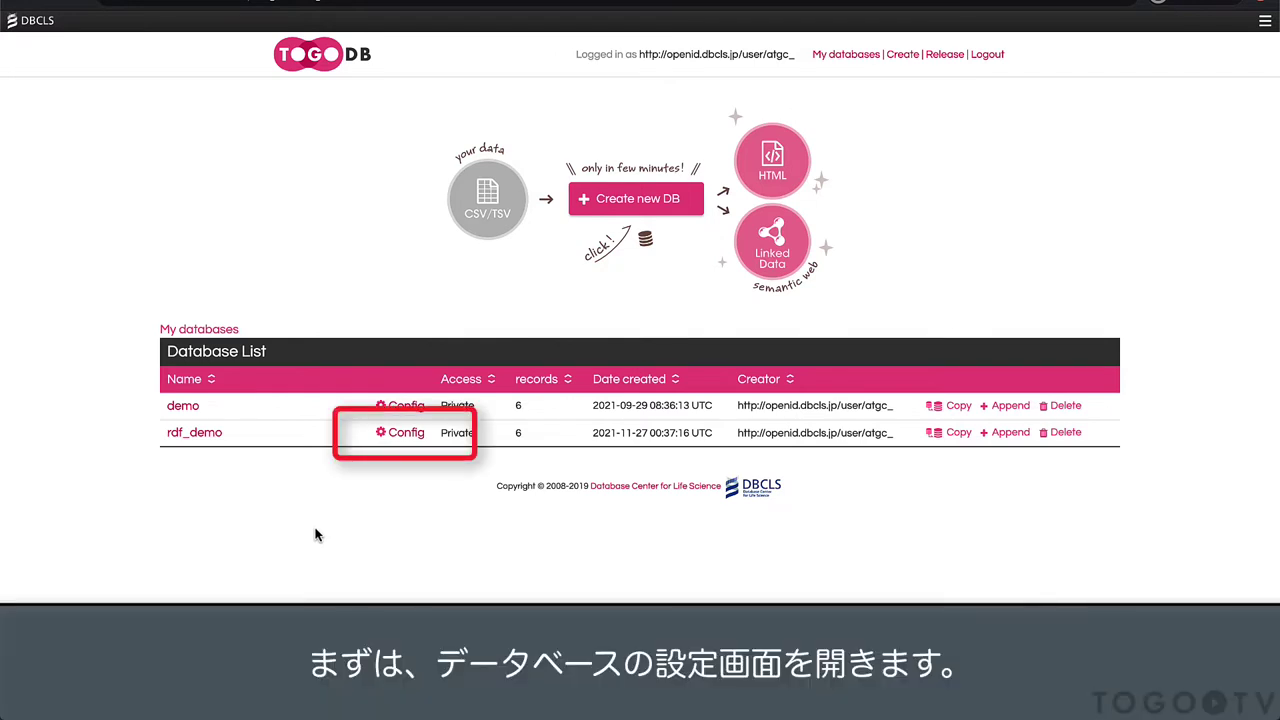
Step: Open the RDF mapping configuration of the rdf_demo database and view its subject and column mappings
click(400, 440)
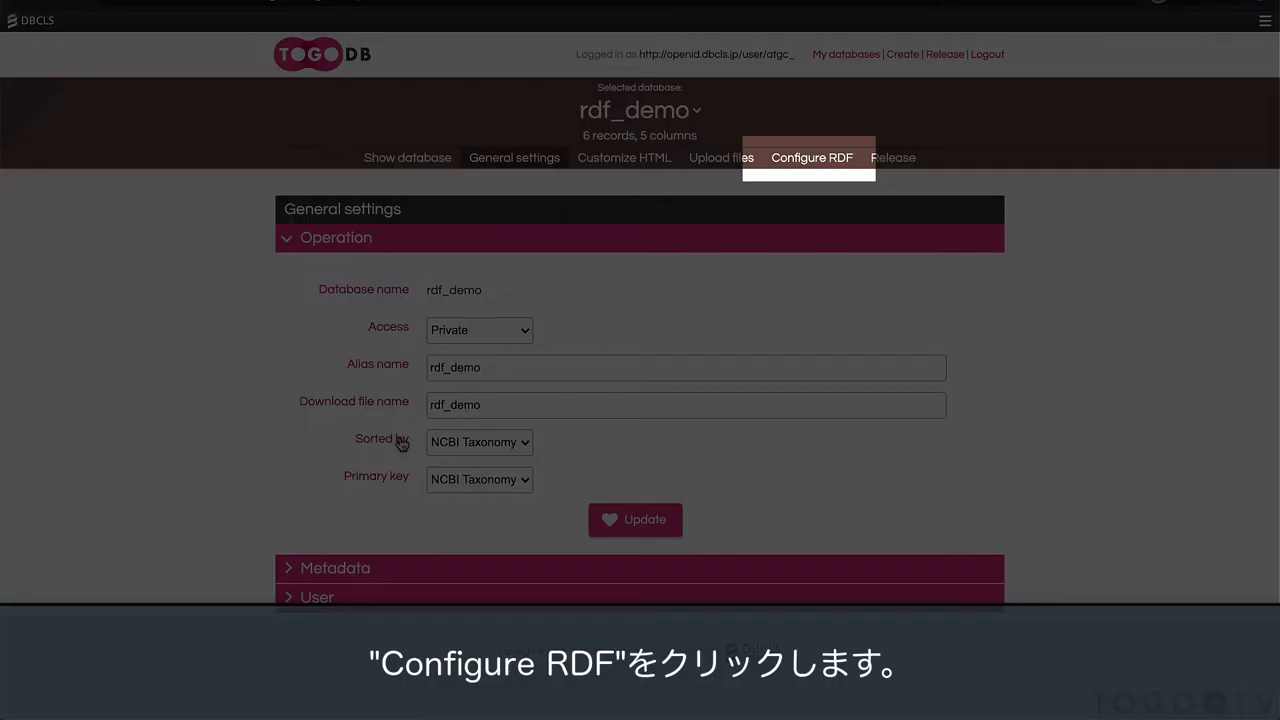
click(807, 171)
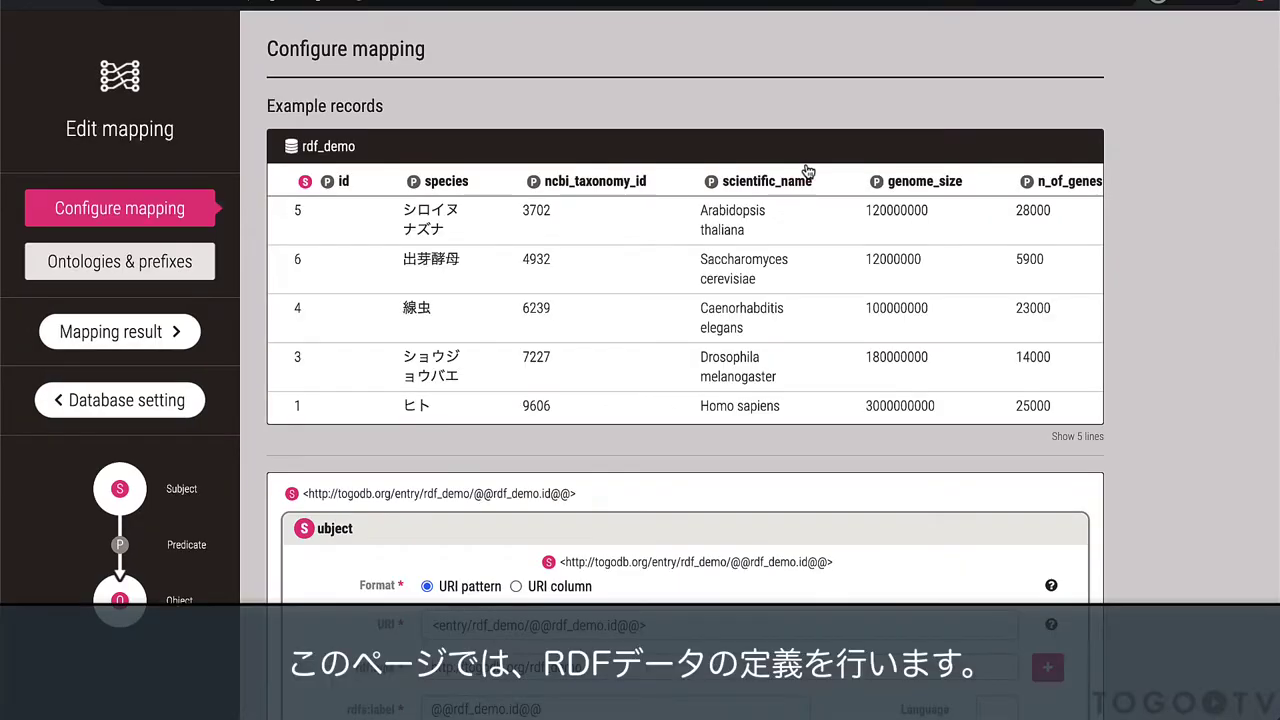
scroll(1224, 585, down, 2)
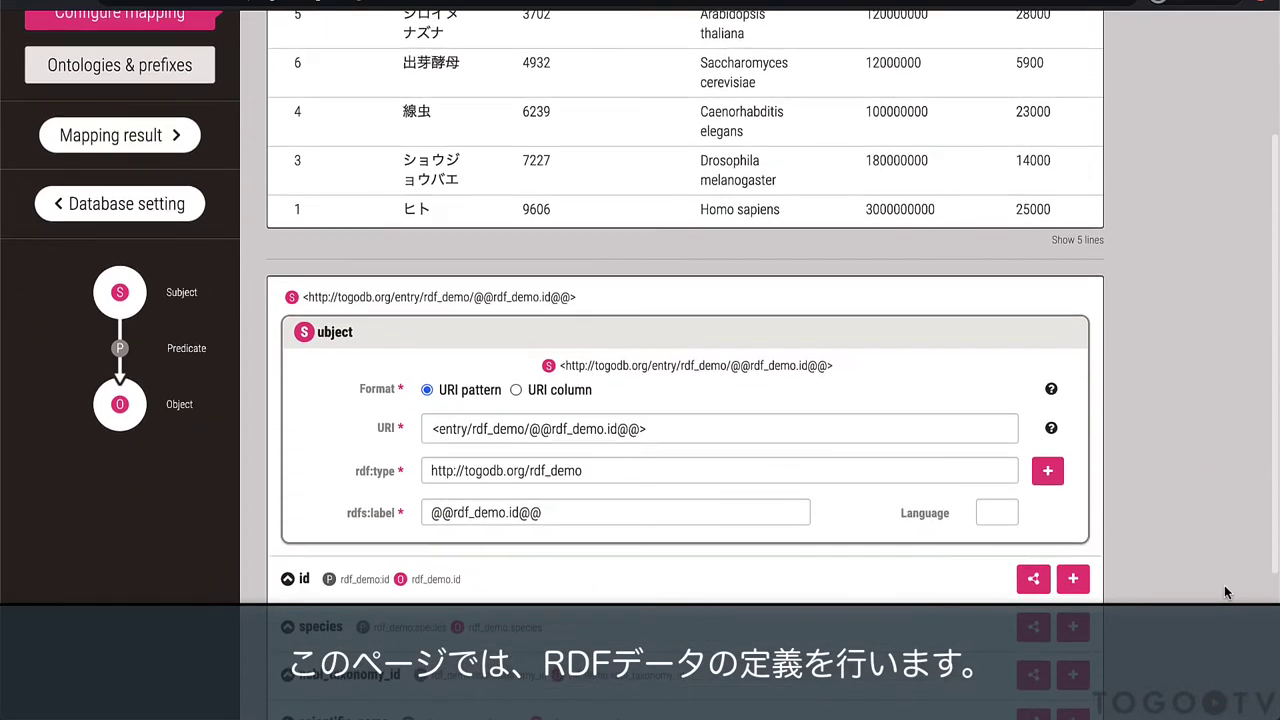
scroll(1224, 592, down, 2)
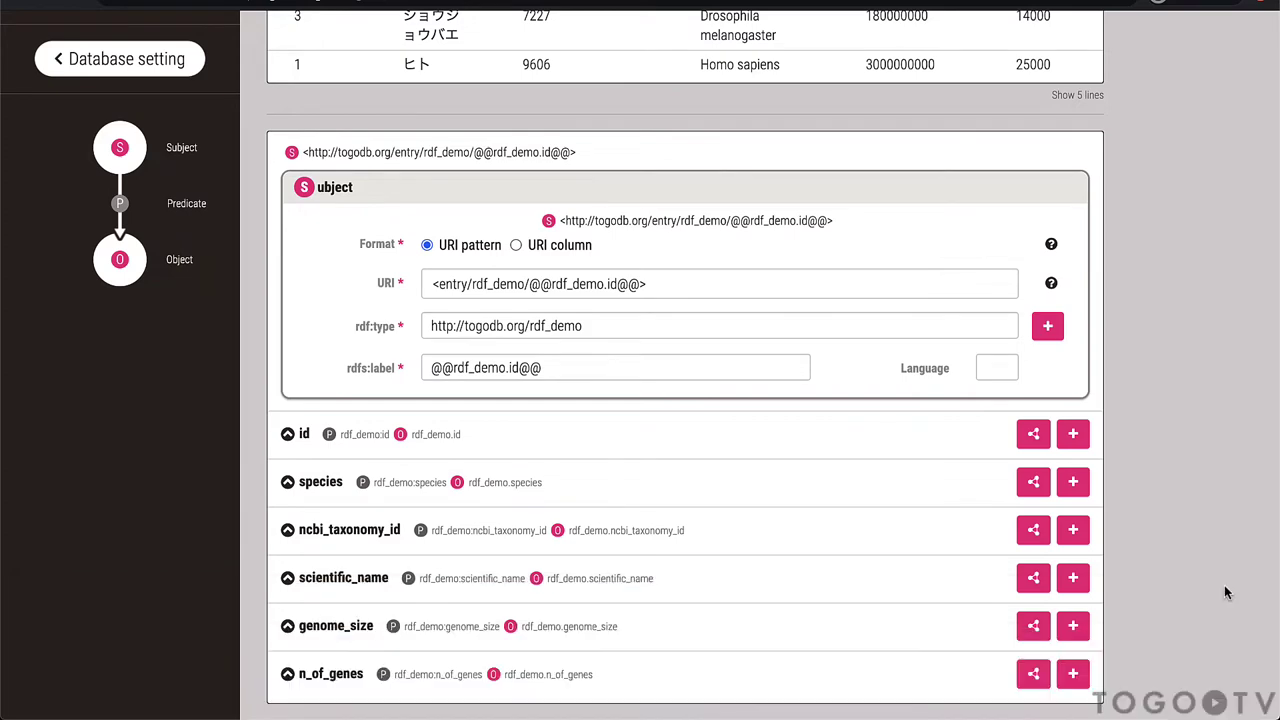
Step: Open the ontologies and prefixes settings of the RDF mapping
scroll(1224, 585, up, 1)
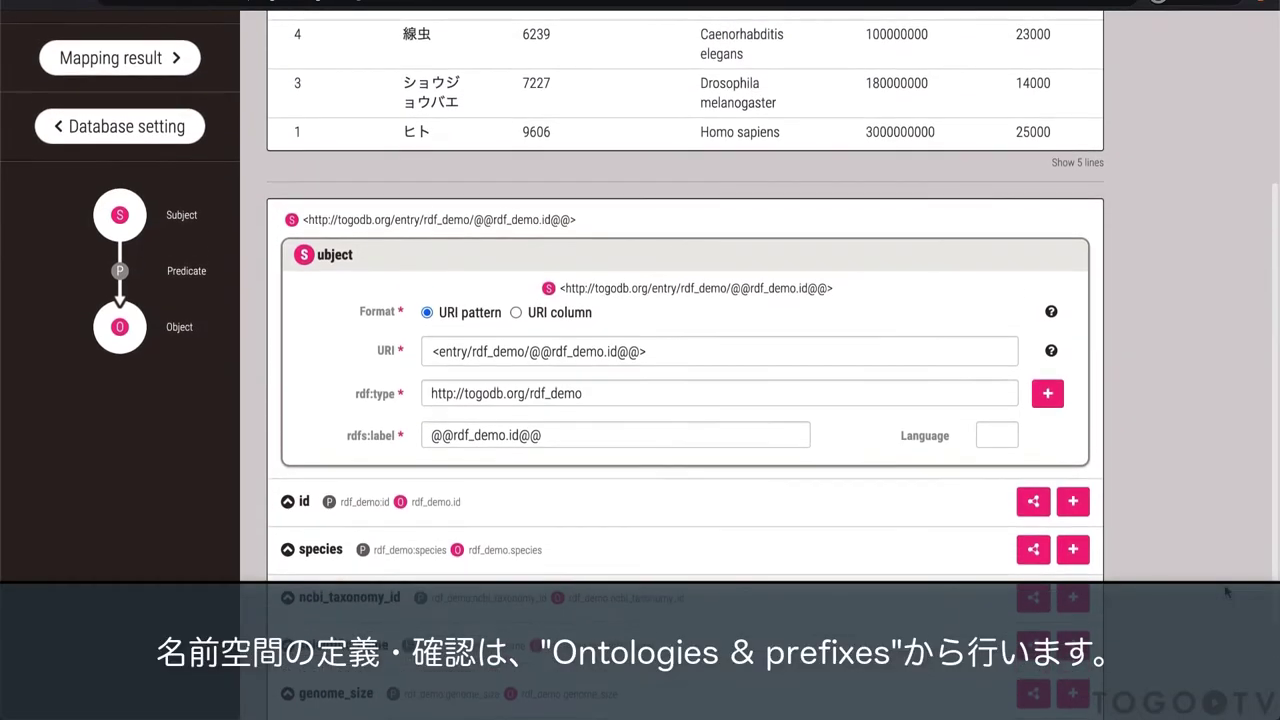
scroll(1226, 592, up, 3)
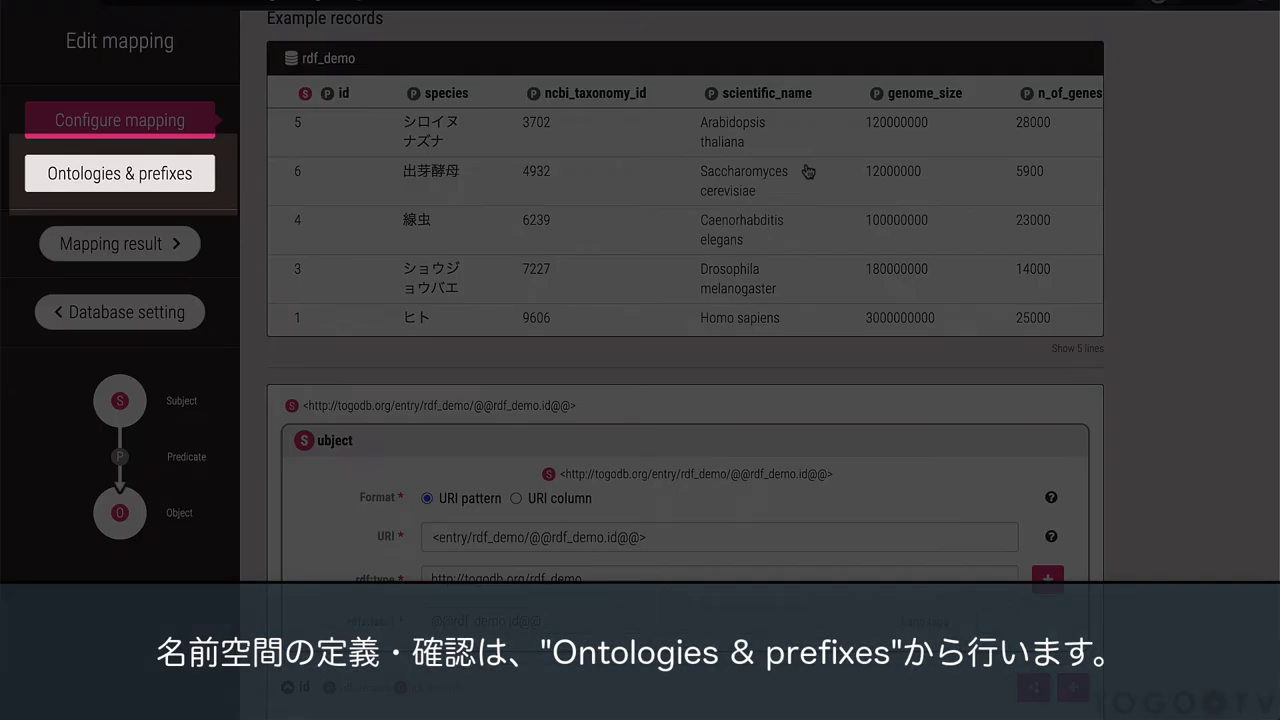
click(132, 175)
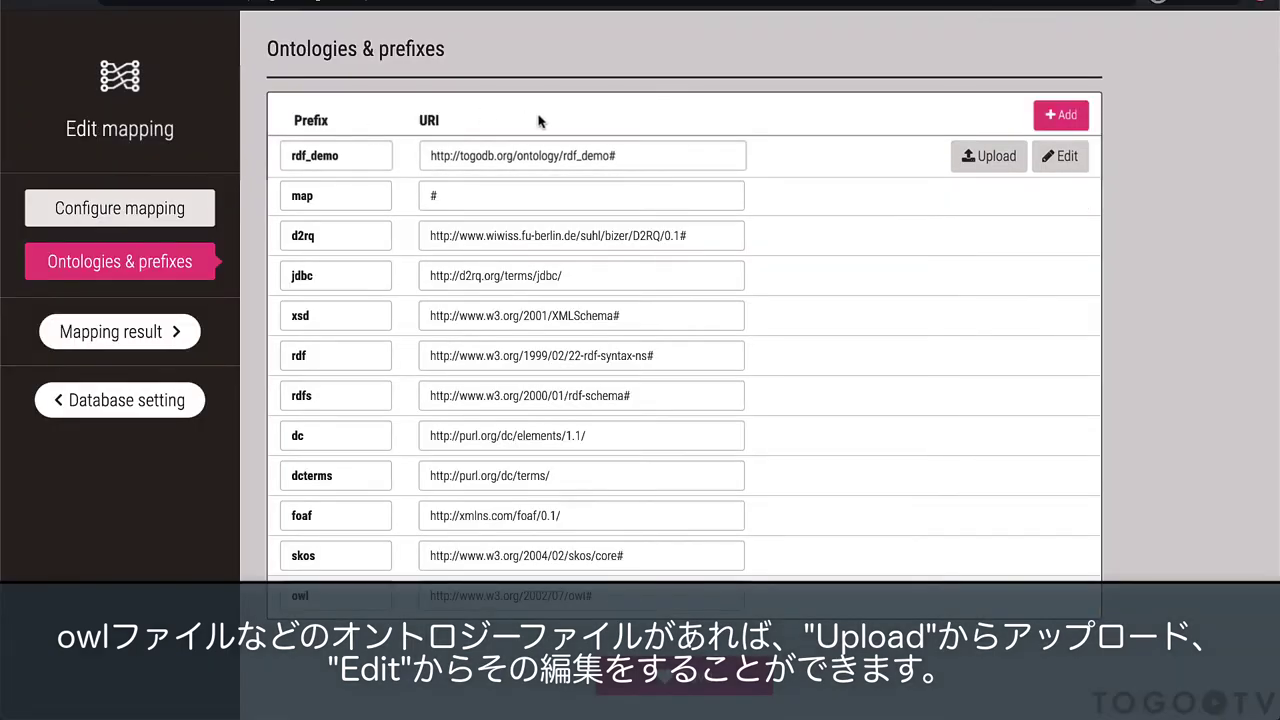
click(1063, 158)
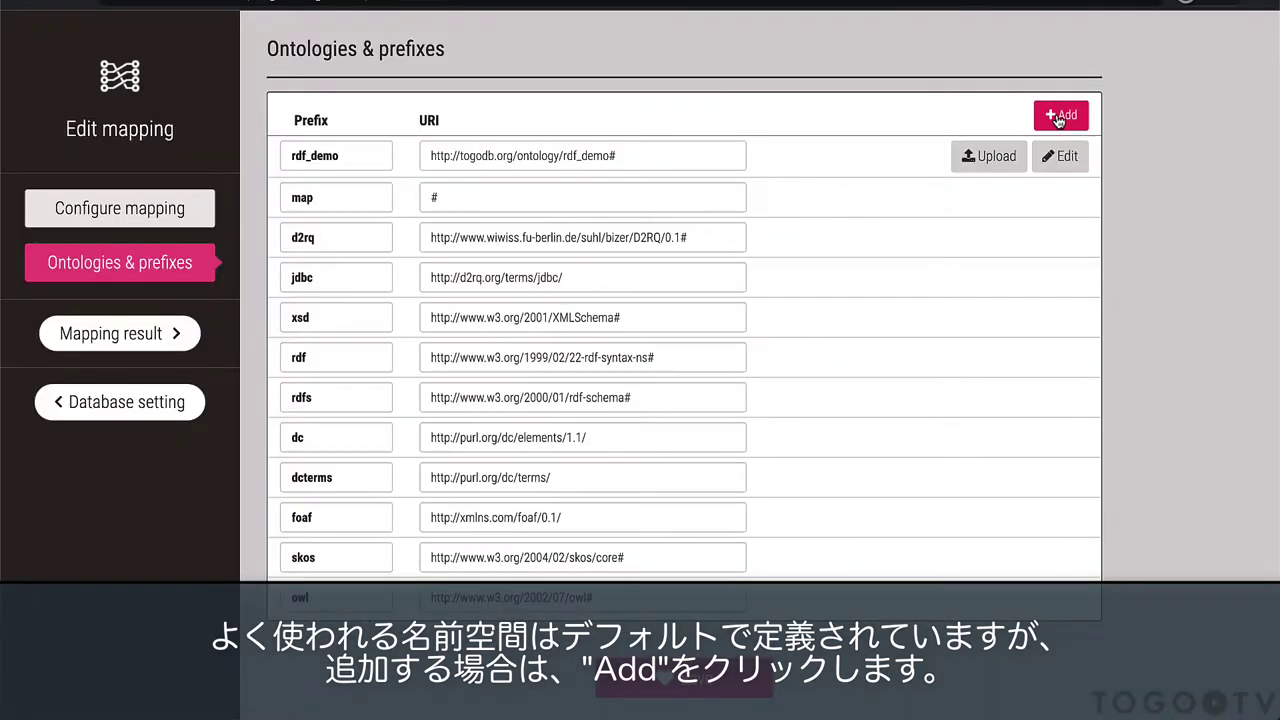
click(1059, 116)
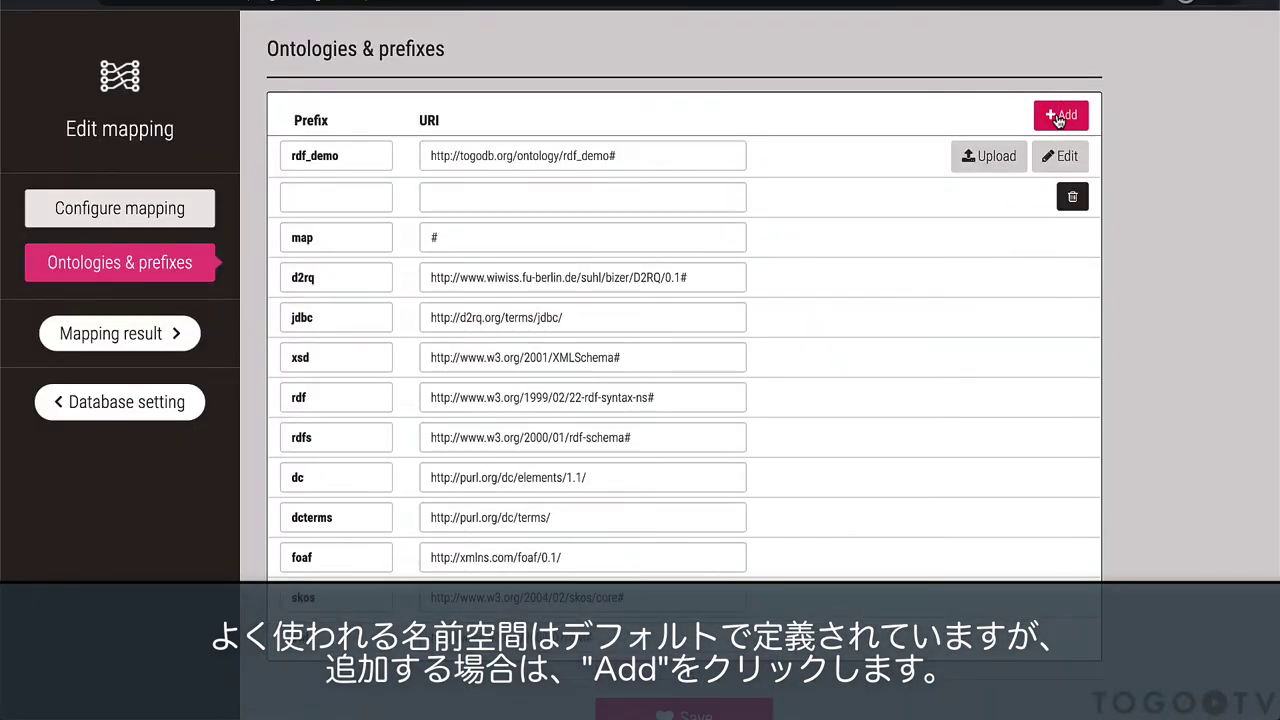
click(331, 199)
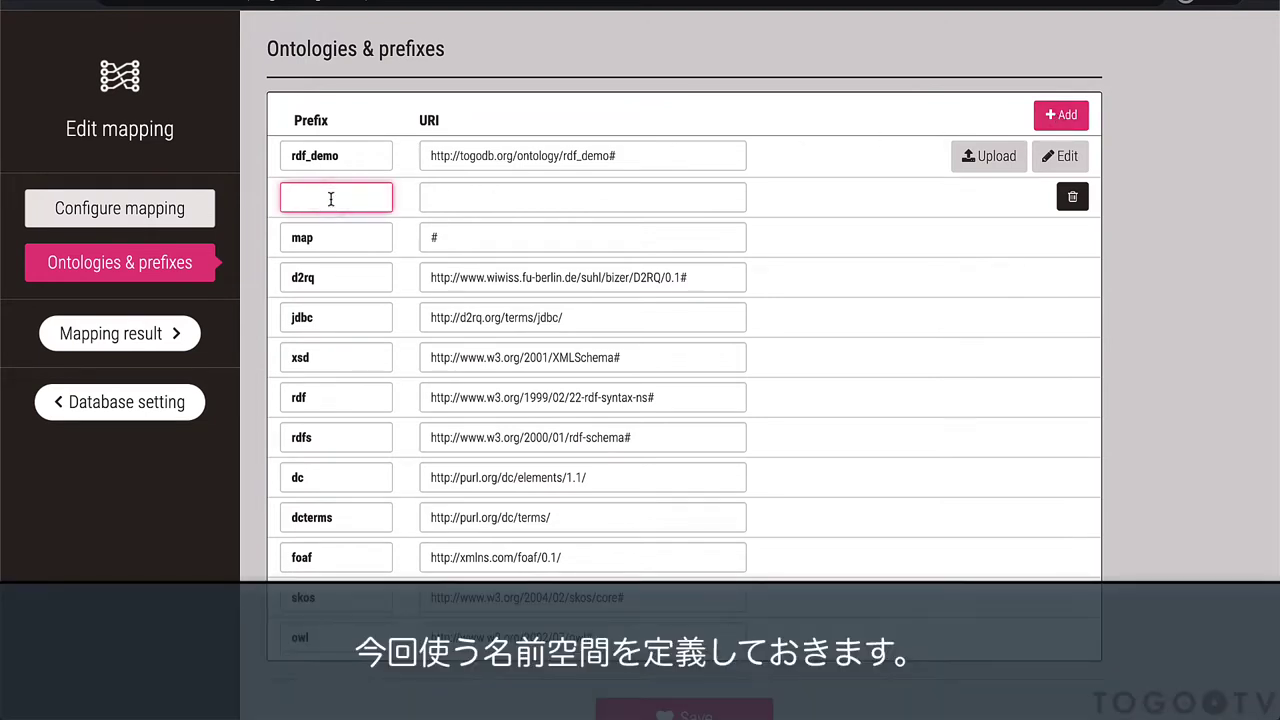
text(wlo)
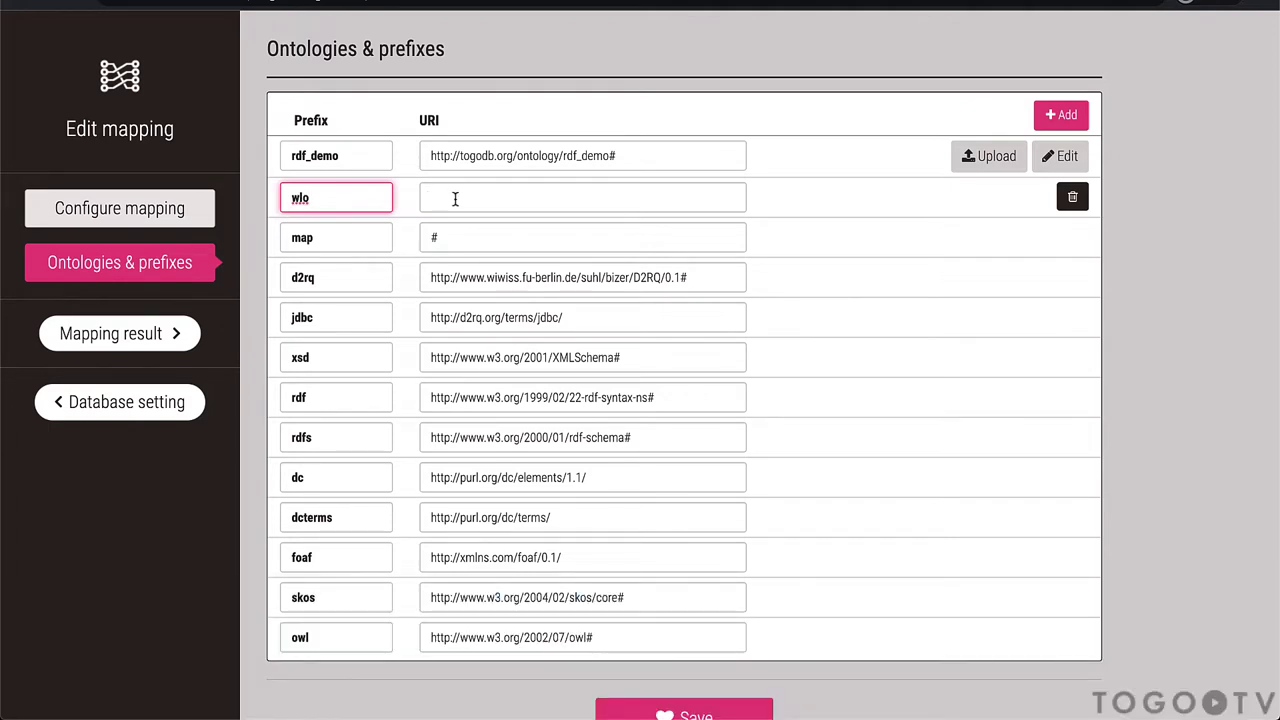
click(527, 200)
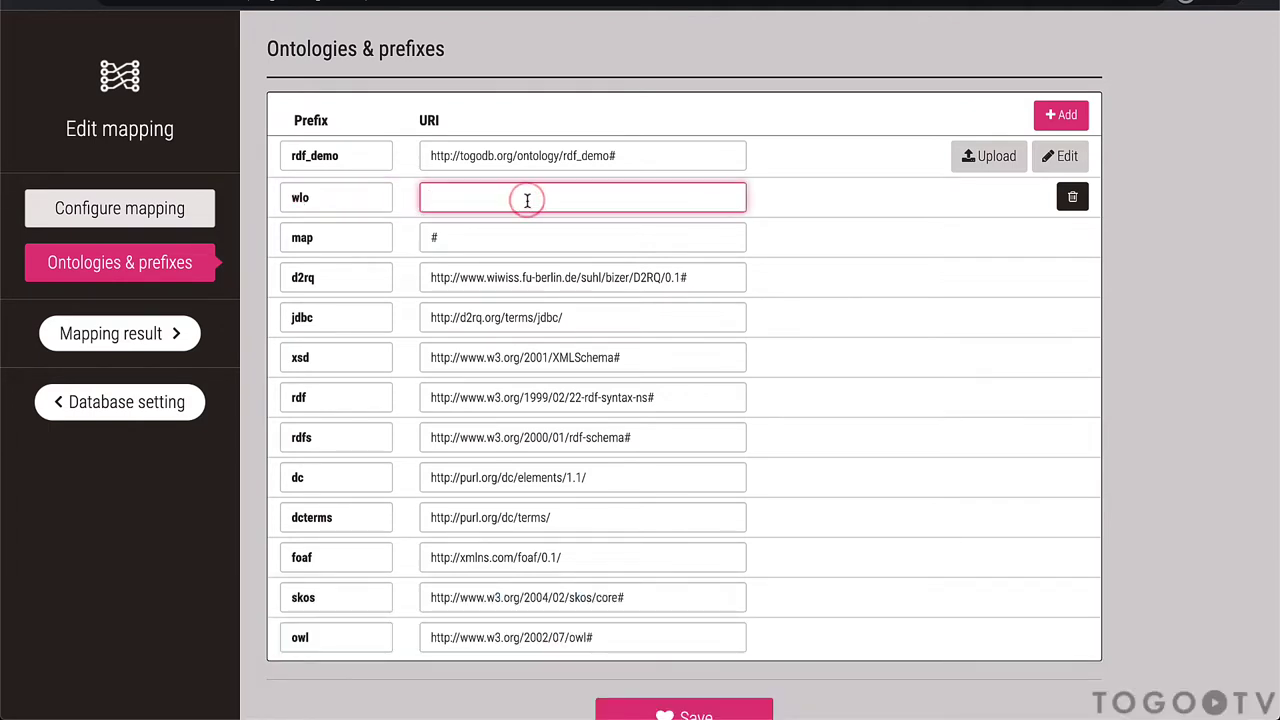
text(http://purl.org/ontology/wo/)
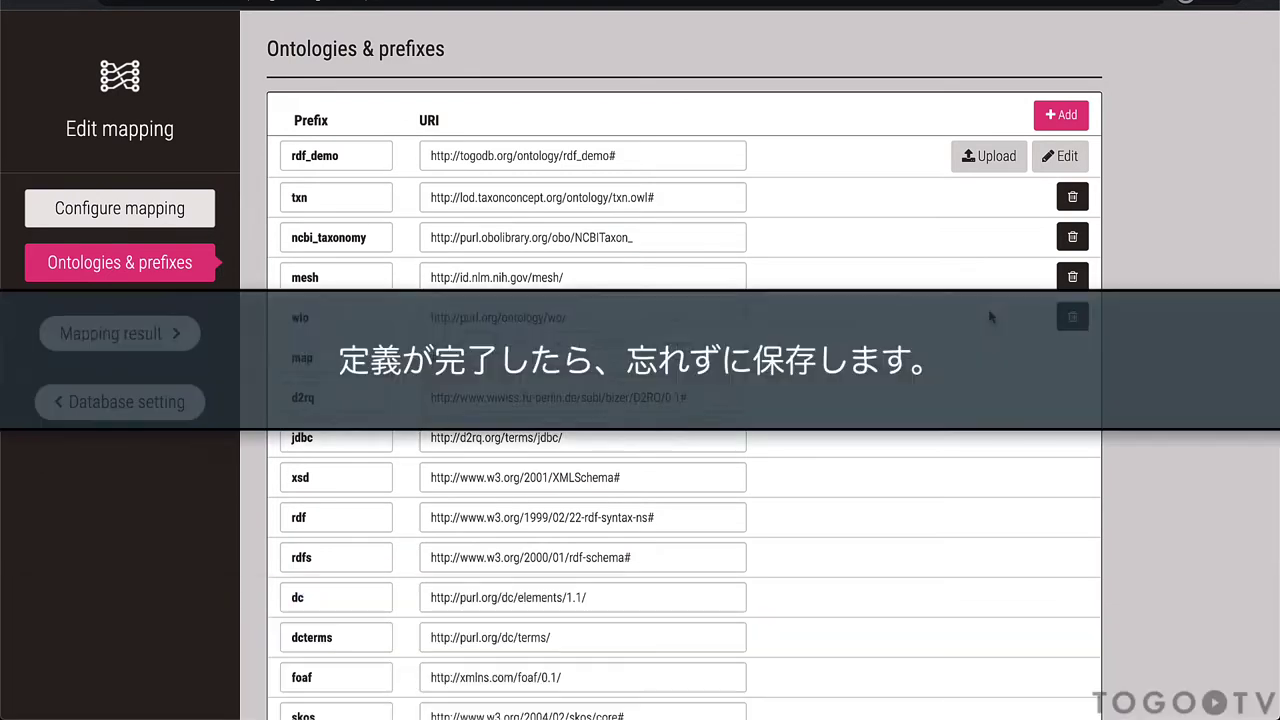
scroll(990, 317, down, 2)
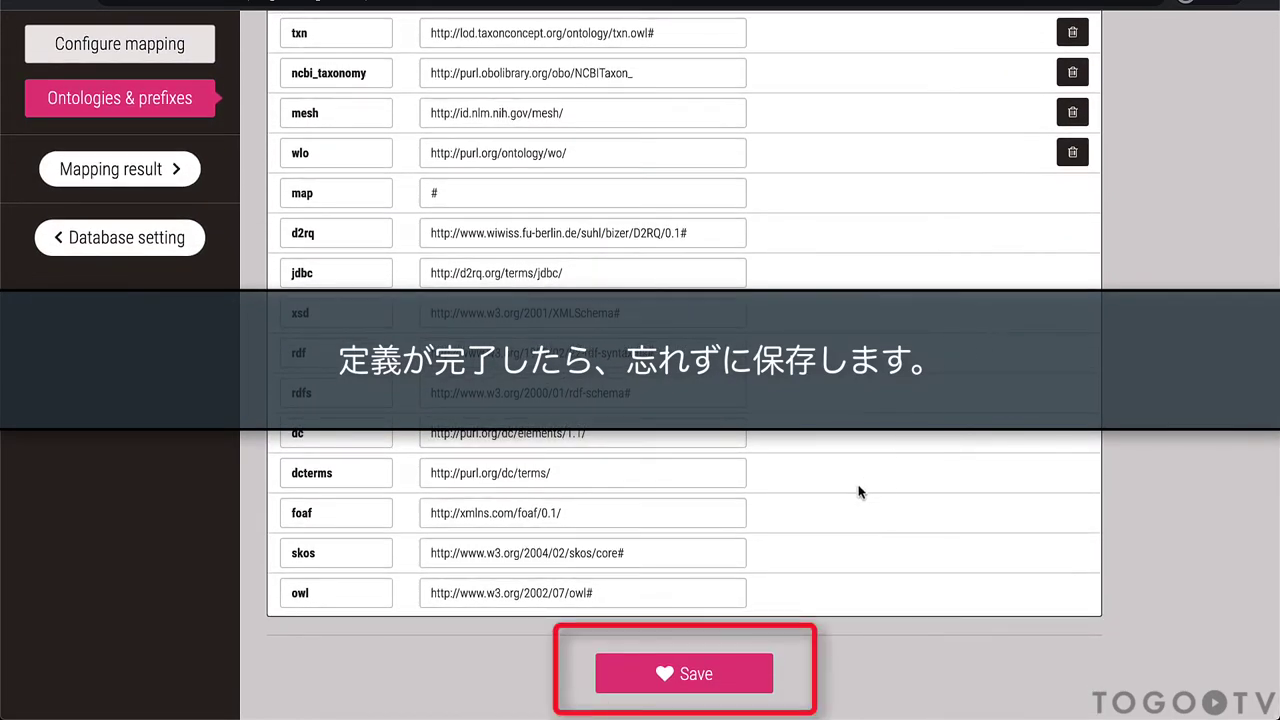
click(683, 676)
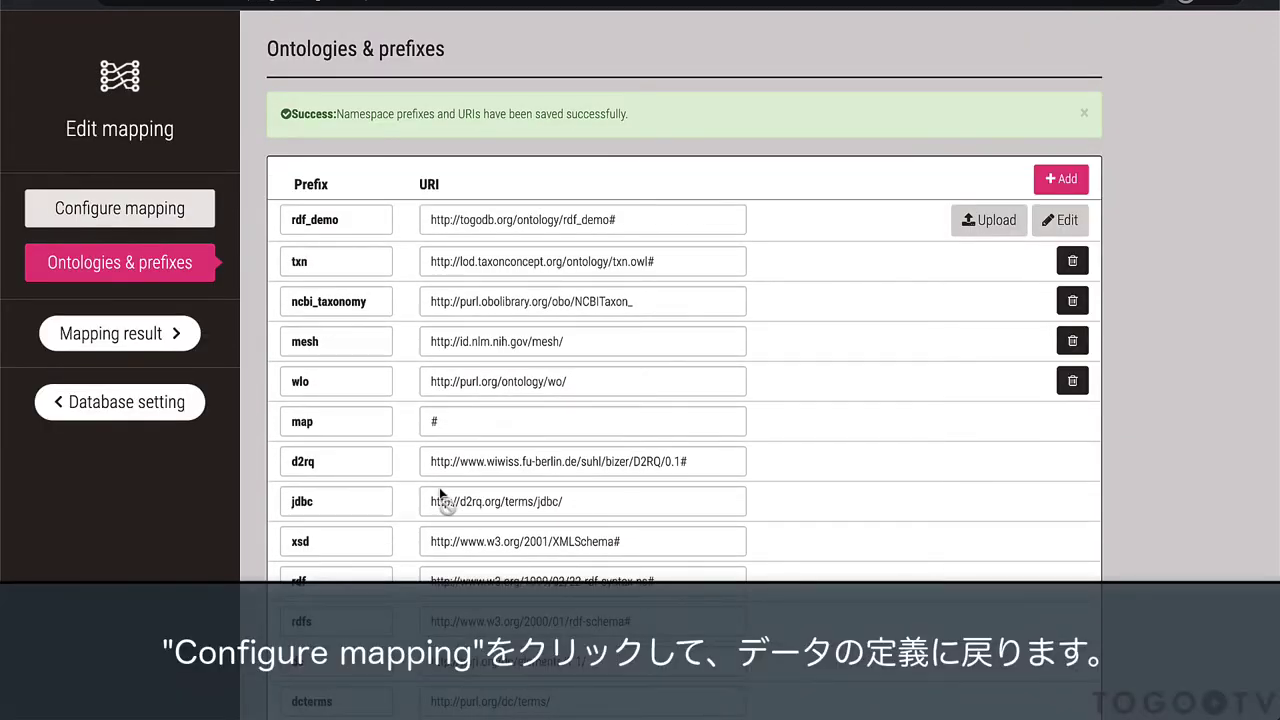
Step: Return to the mapping configuration and set the subject's rdf:type to wlo:Species
click(143, 217)
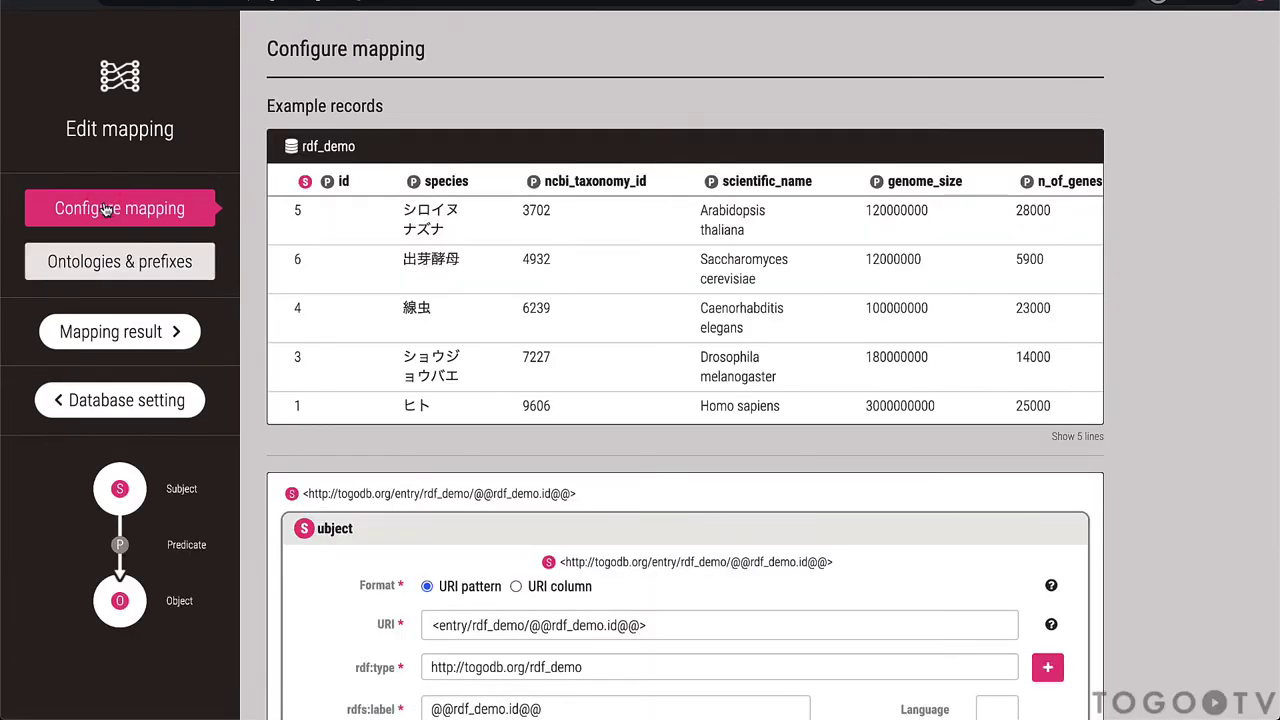
scroll(1224, 585, down, 3)
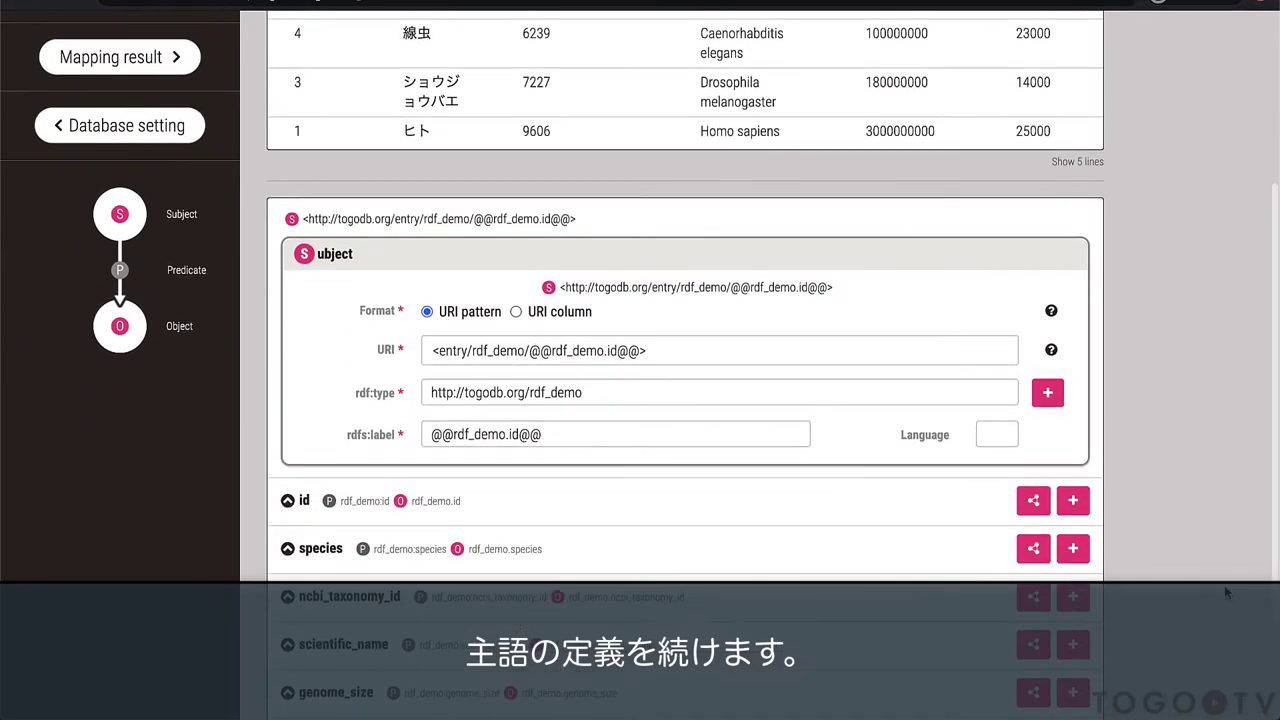
scroll(1225, 592, down, 1)
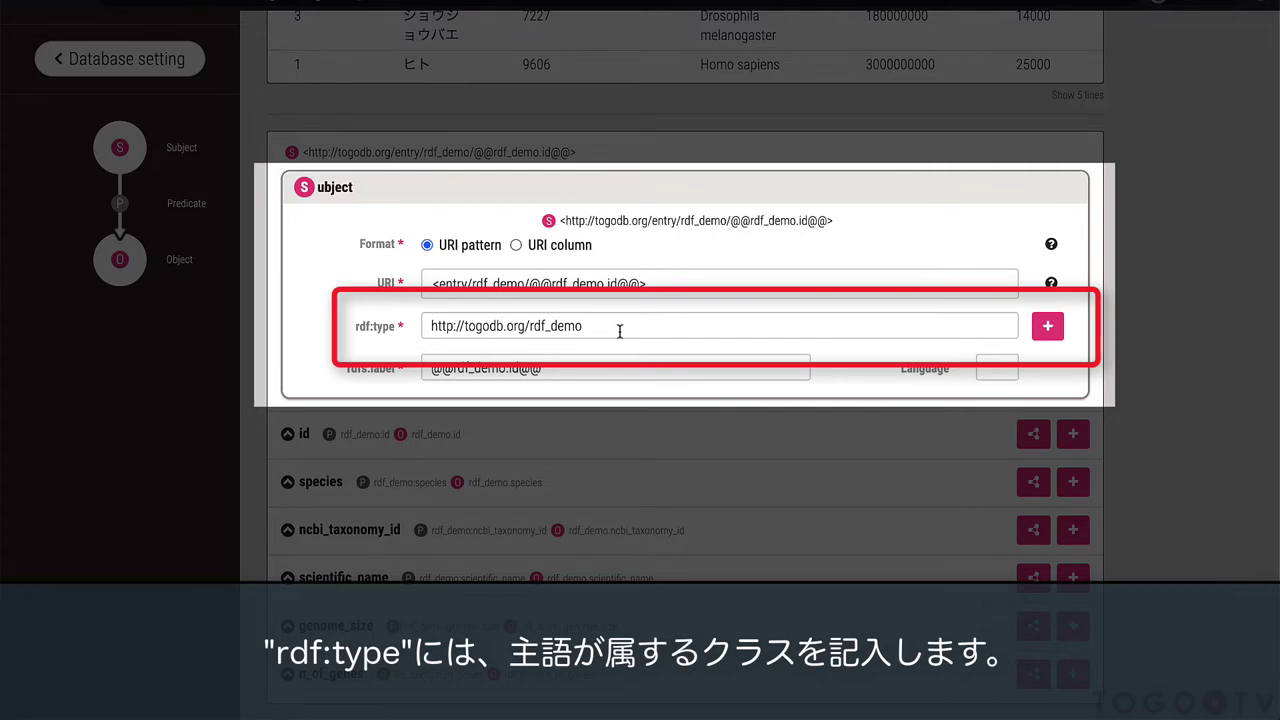
drag(601, 326, 444, 313)
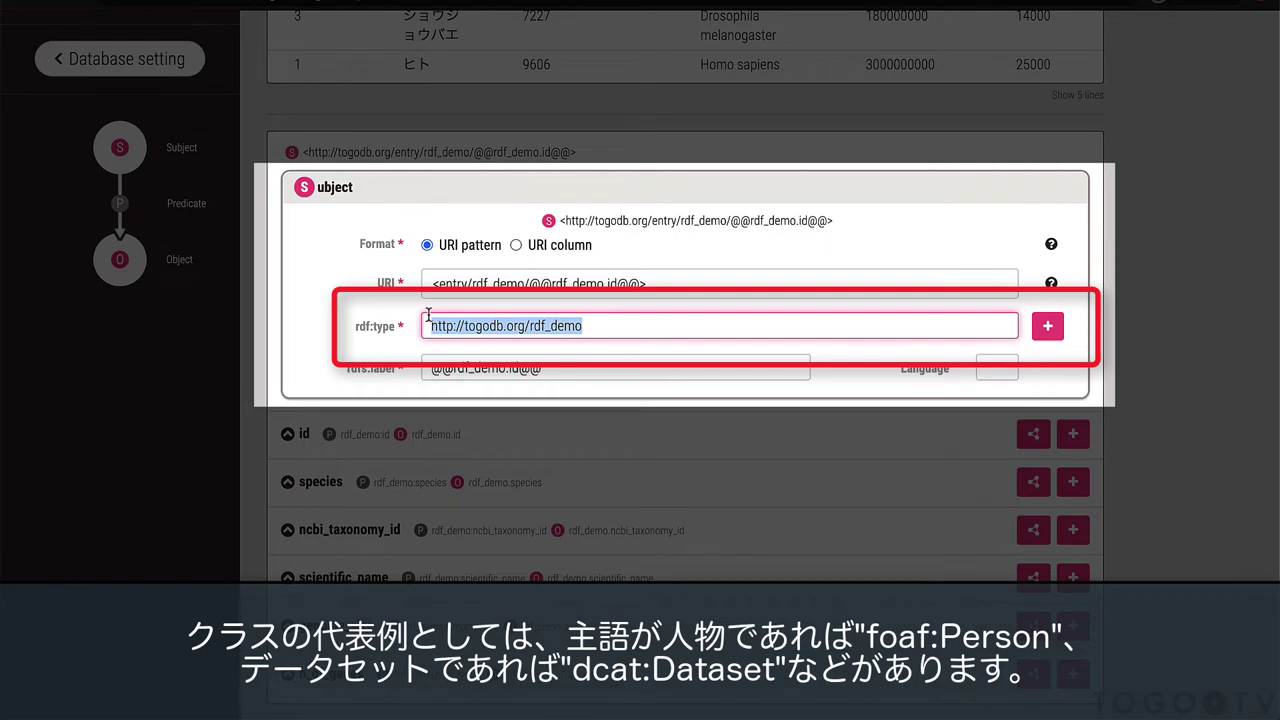
key(BackSpace)
text(w)
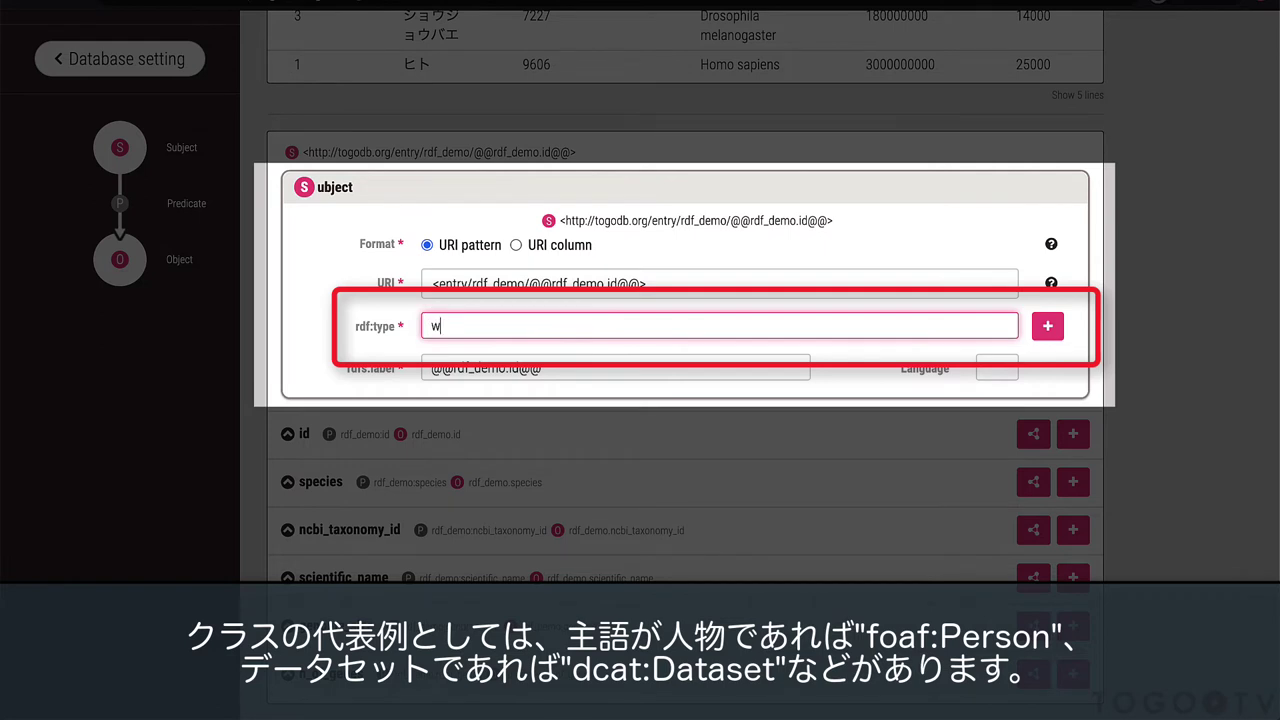
text(lo:Species)
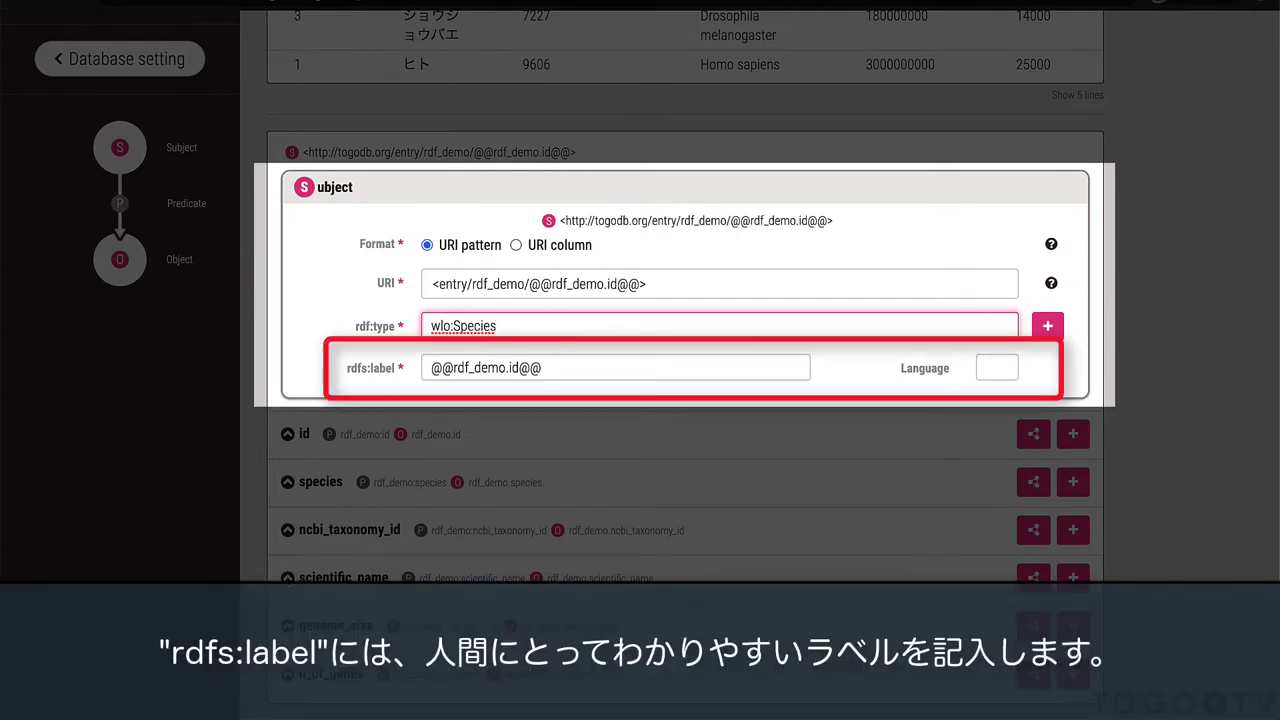
click(518, 369)
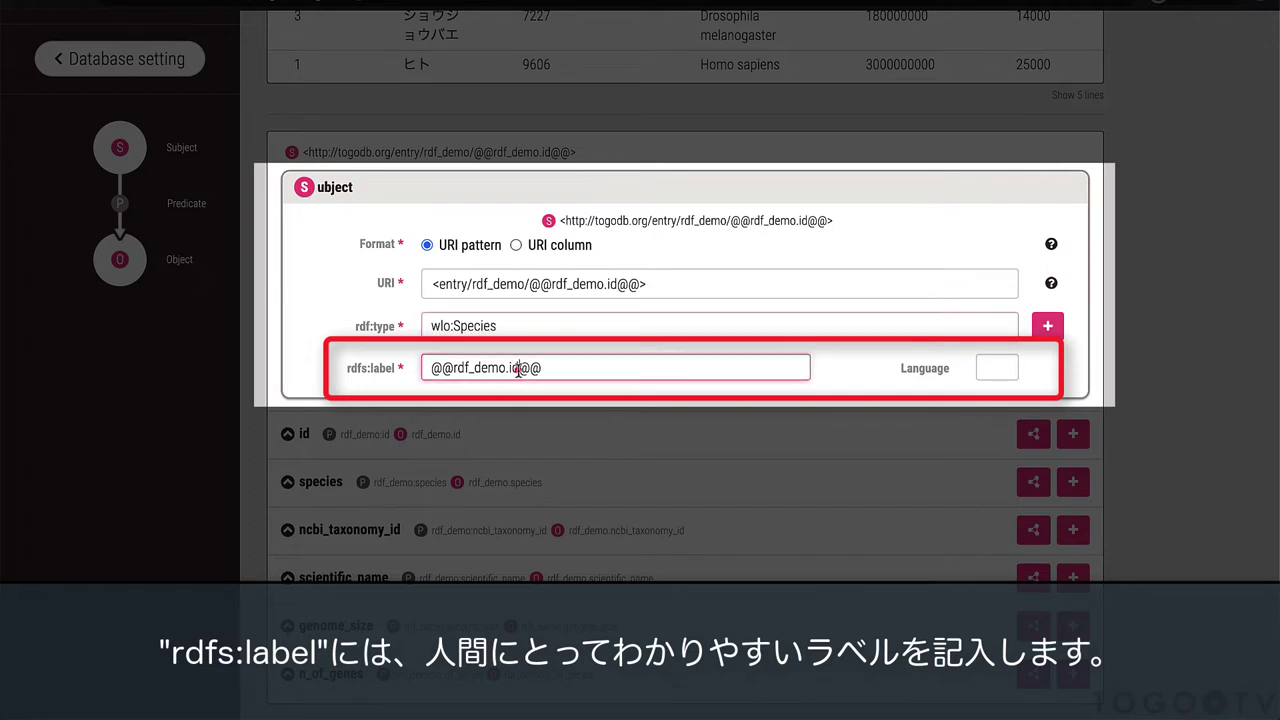
key(BackSpace)
key(BackSpace)
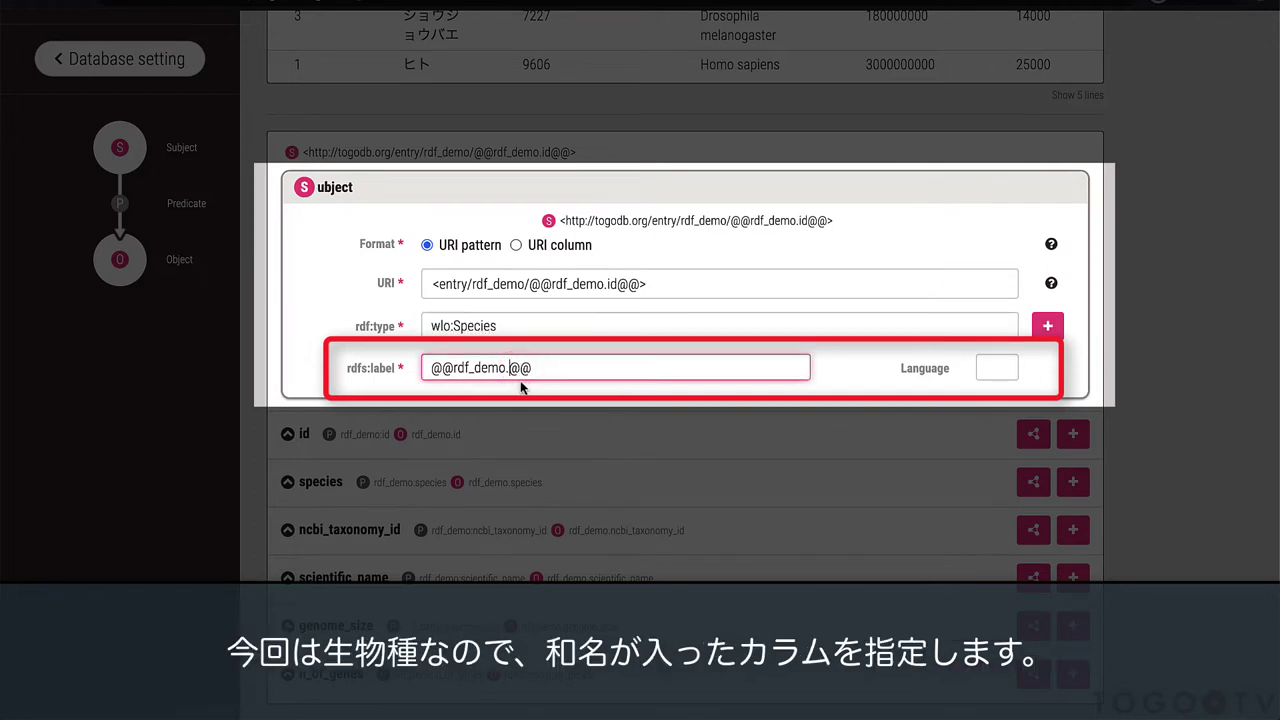
text(species)
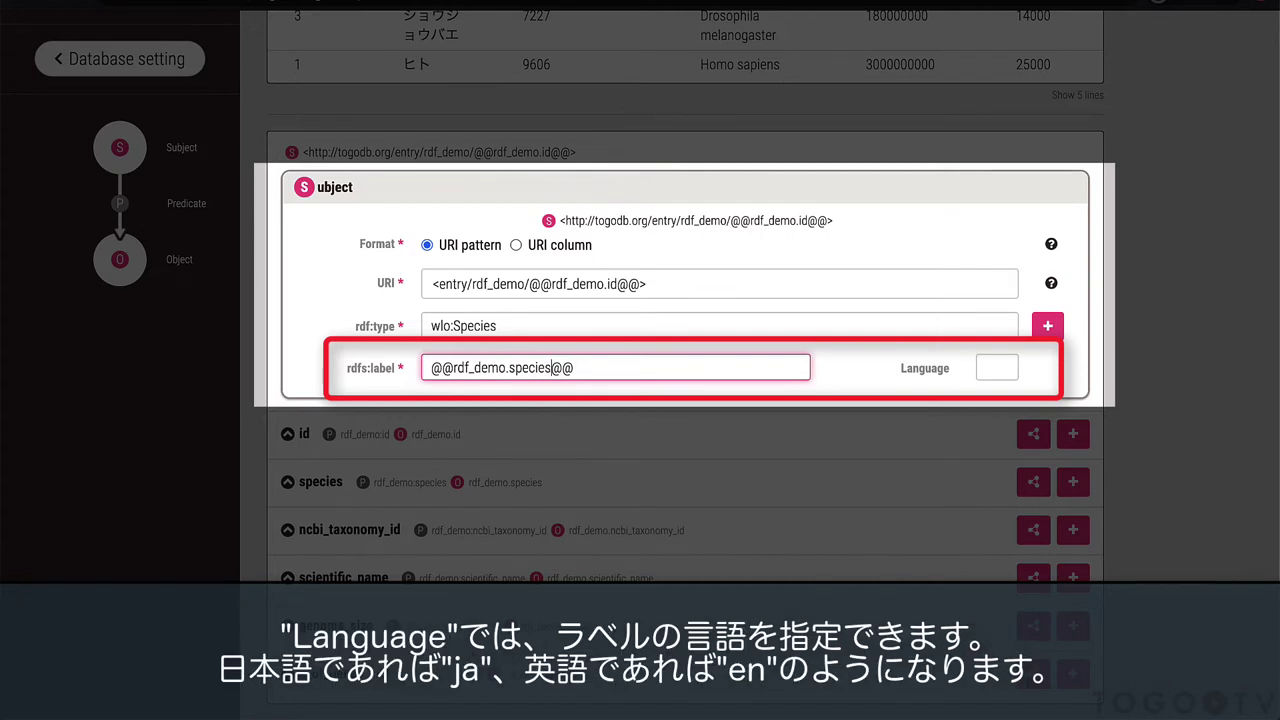
click(1001, 370)
text(ja)
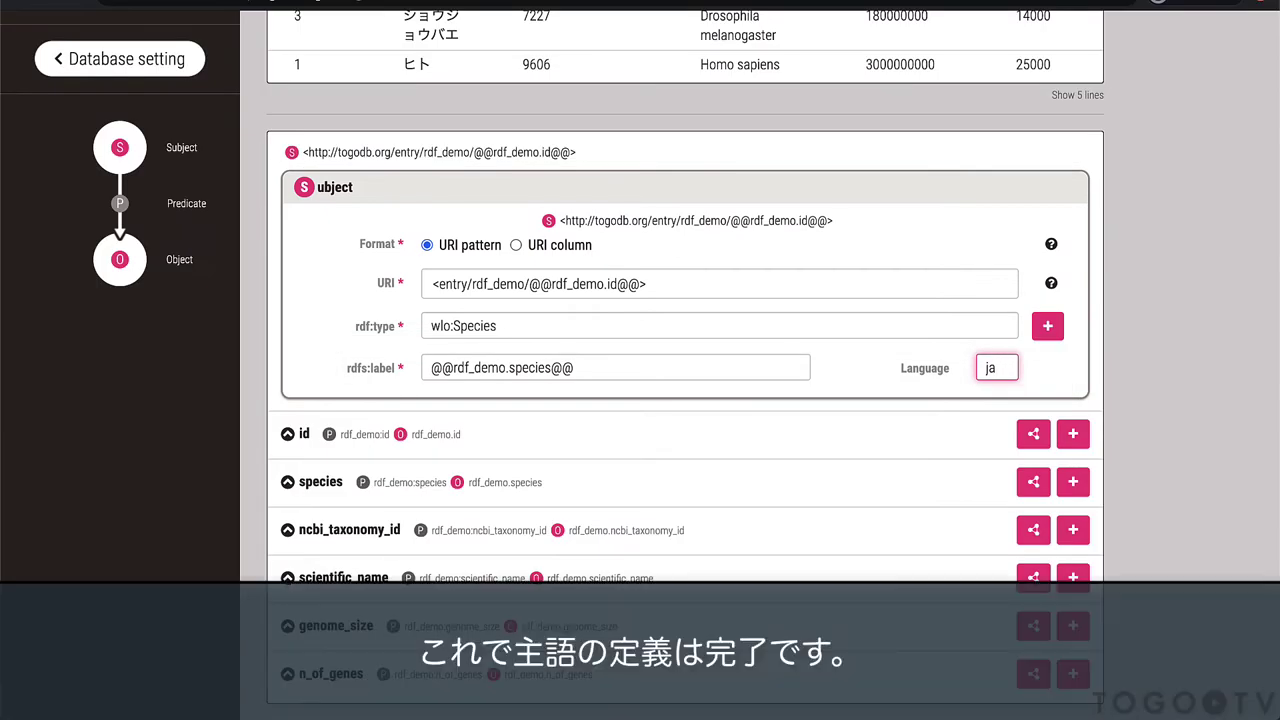
scroll(685, 360, down, 2)
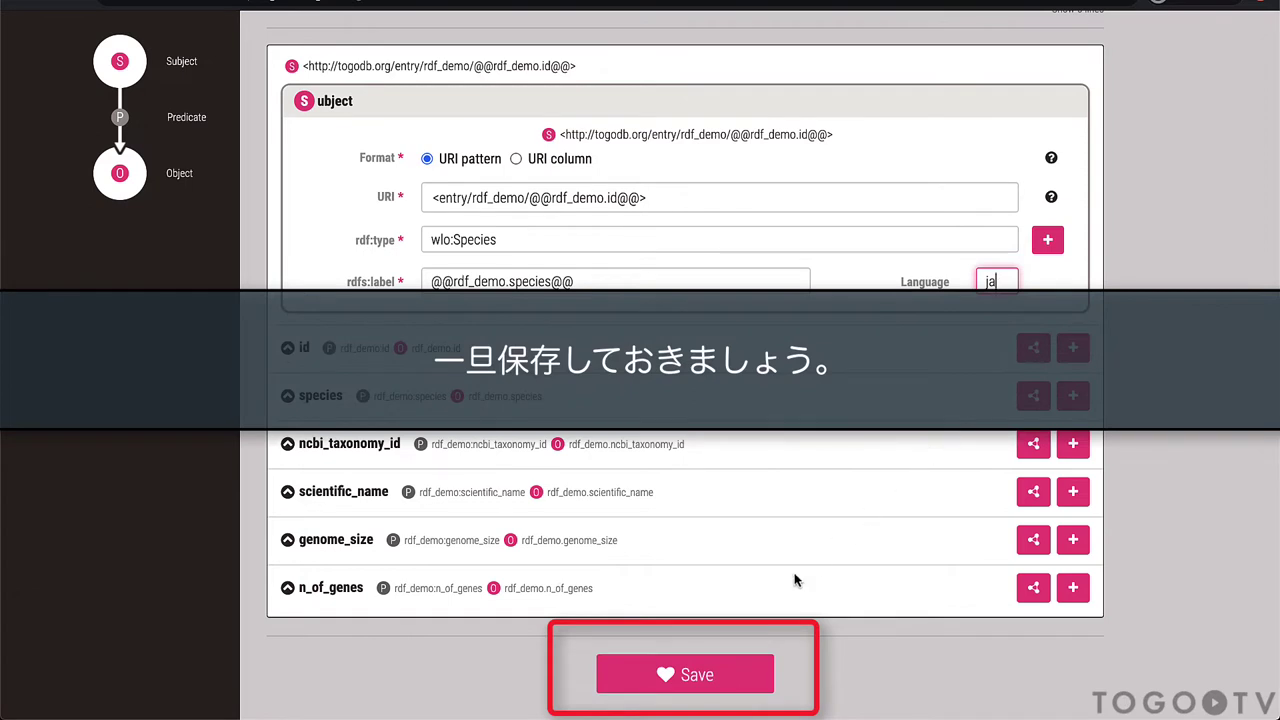
click(692, 676)
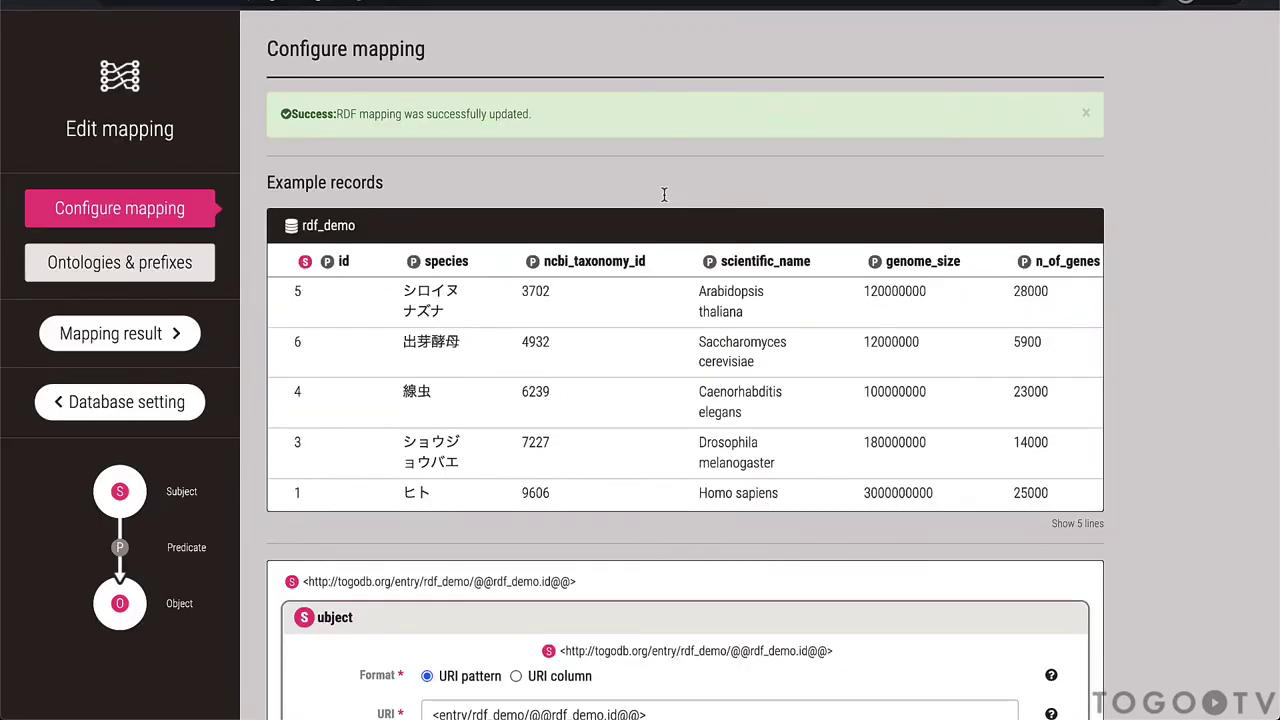
Step: Expand the id column's mapping and set its predicate URI to dcterms:identifier
scroll(663, 194, down, 8)
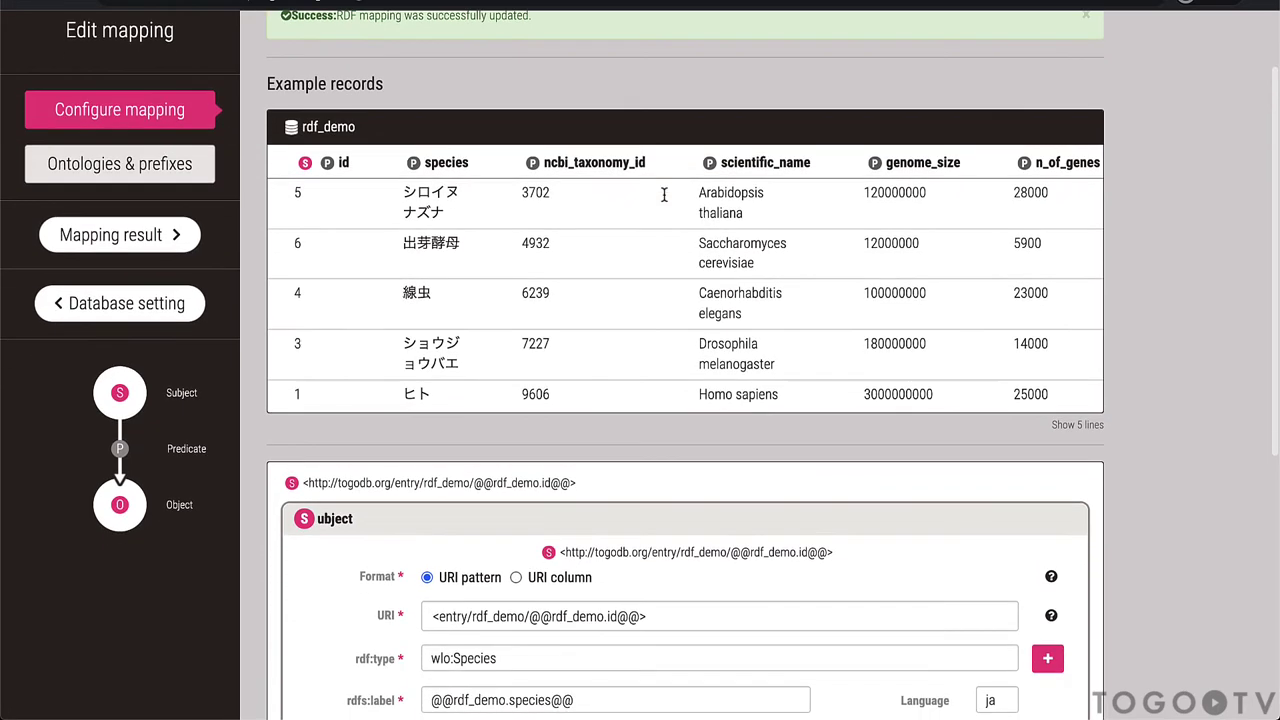
scroll(663, 194, down, 5)
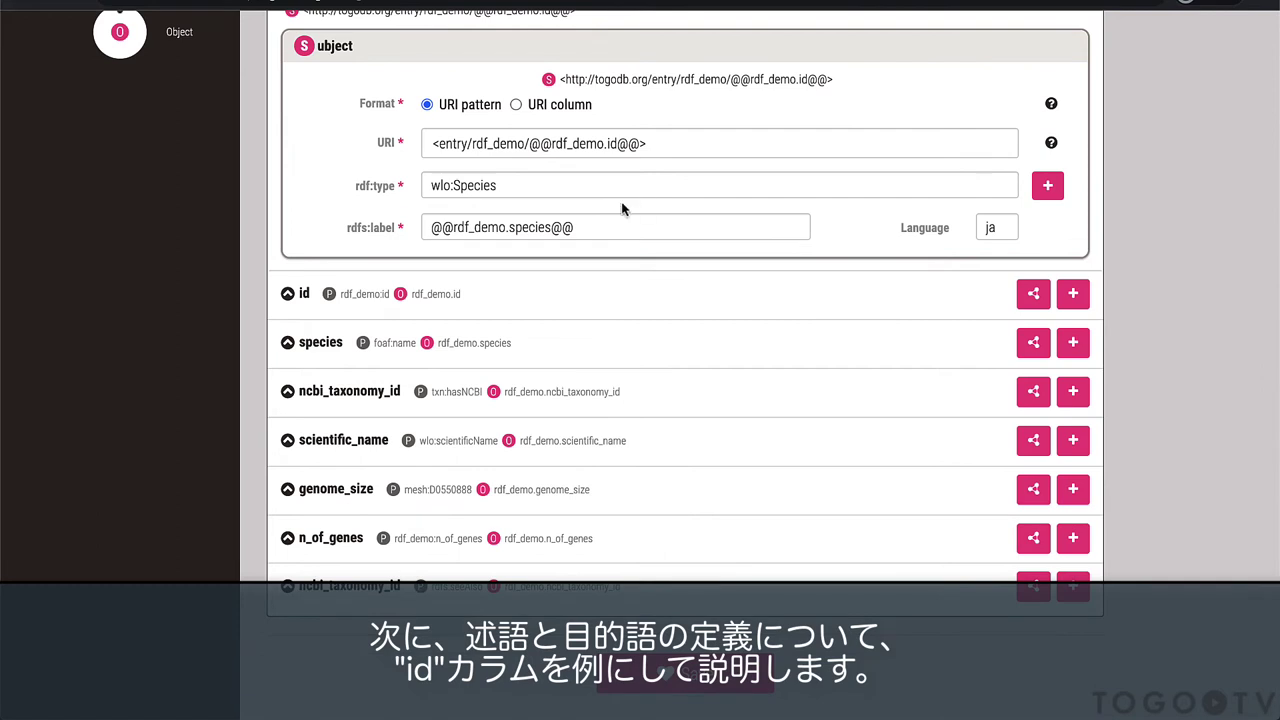
click(287, 295)
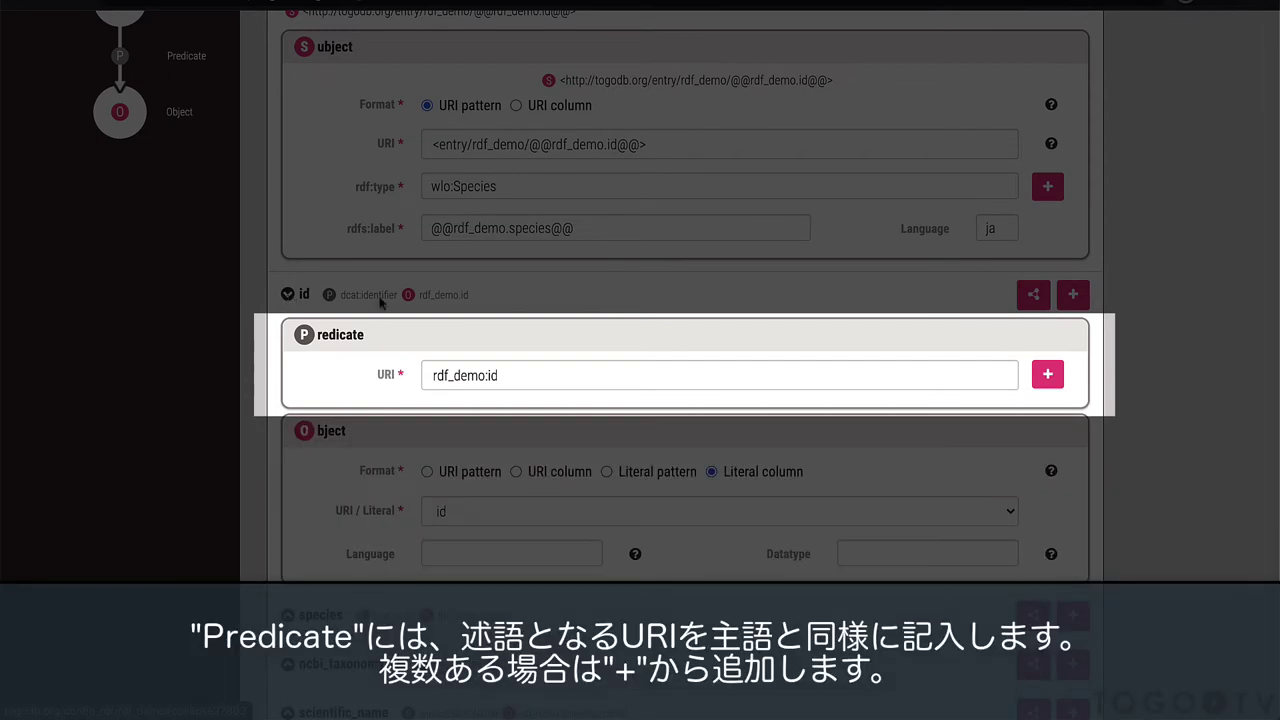
drag(521, 378, 413, 377)
key(BackSpace)
text(dct)
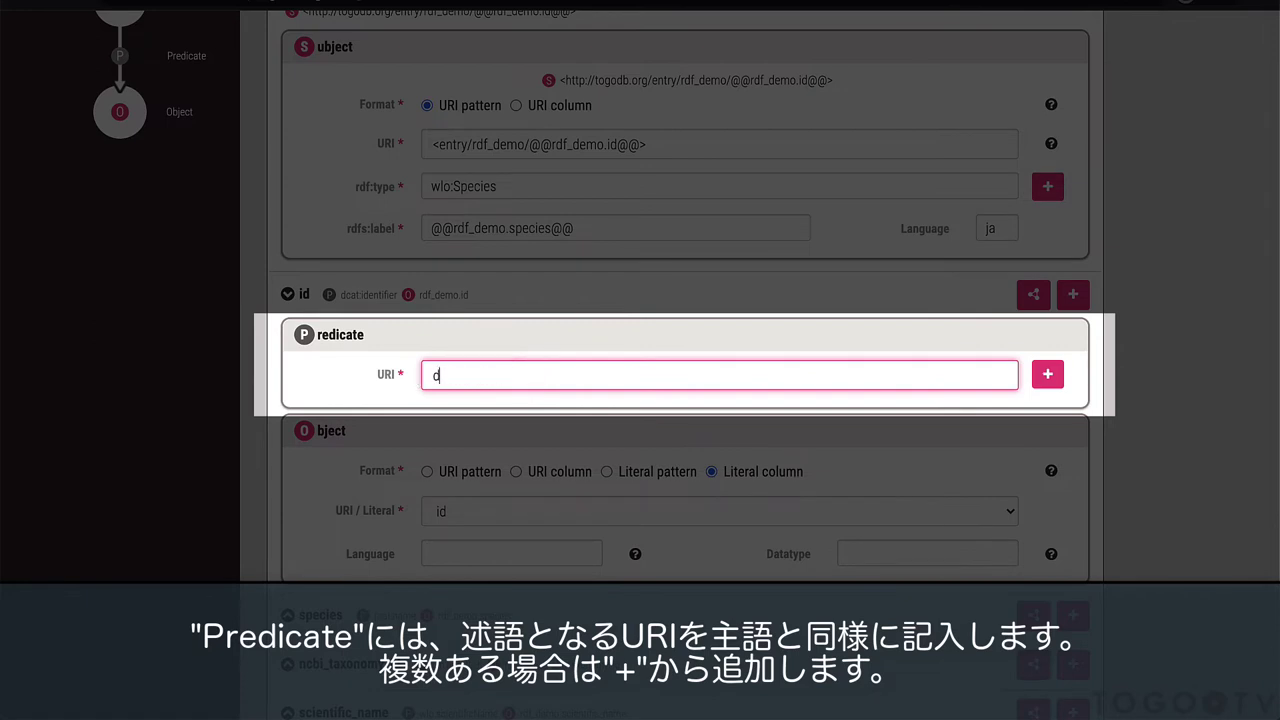
text(erms:identifier)
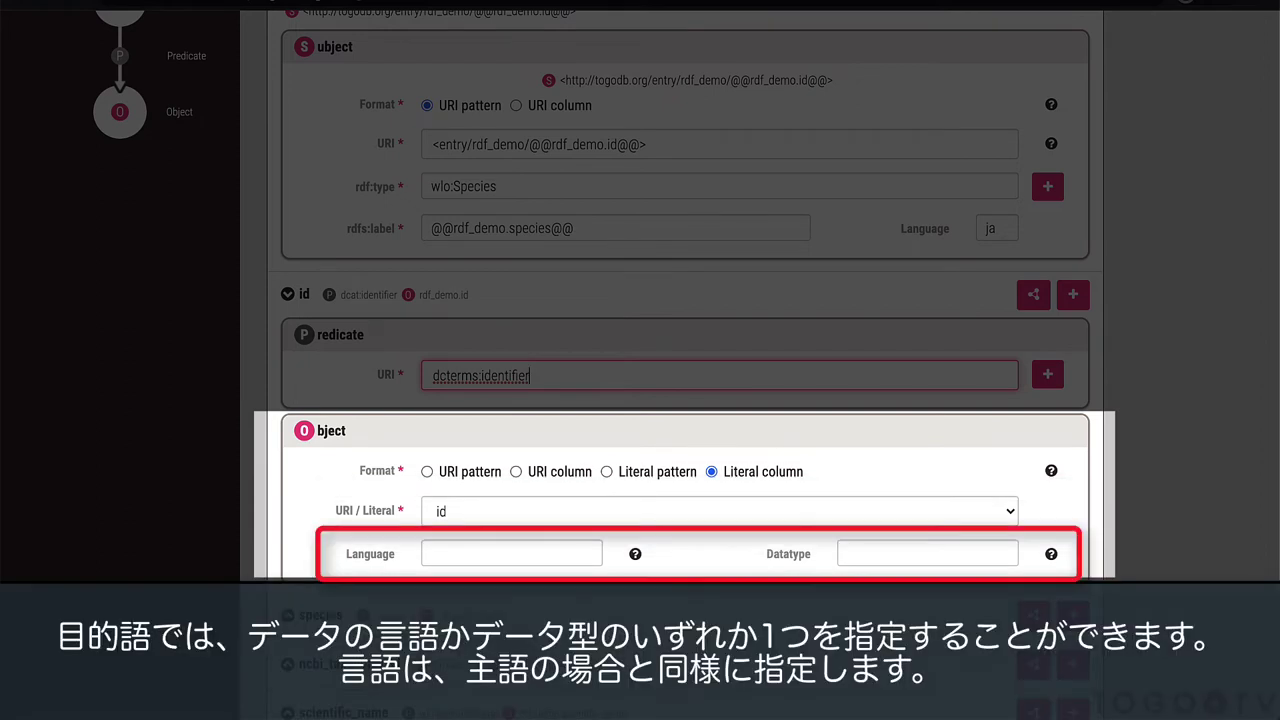
Step: Set the datatype of the id column's object to xsd:integer
click(867, 557)
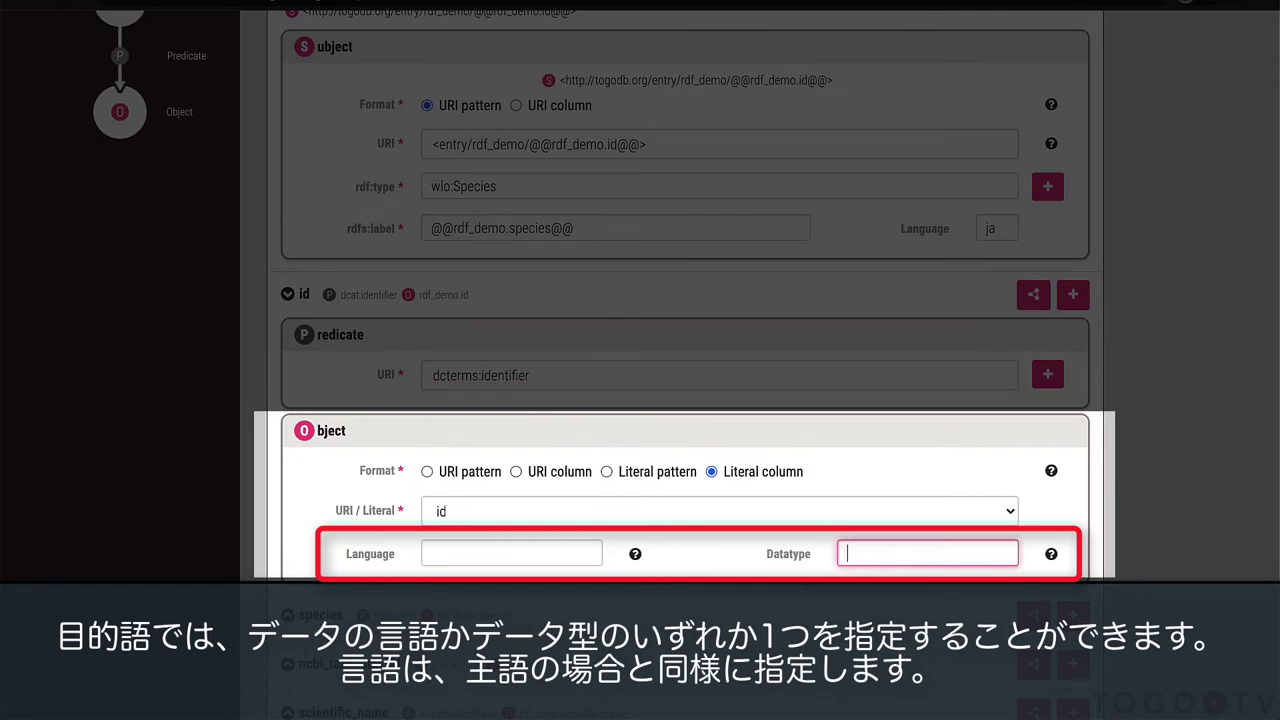
text(xsd)
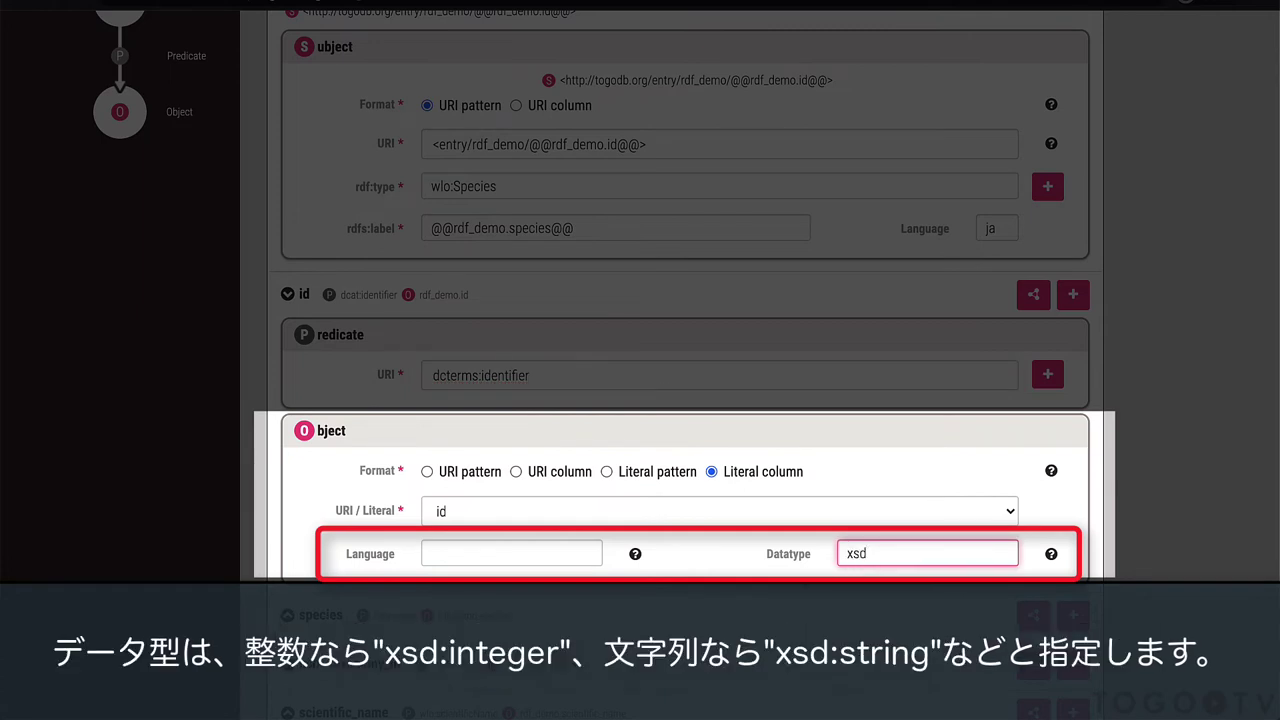
text(:integer)
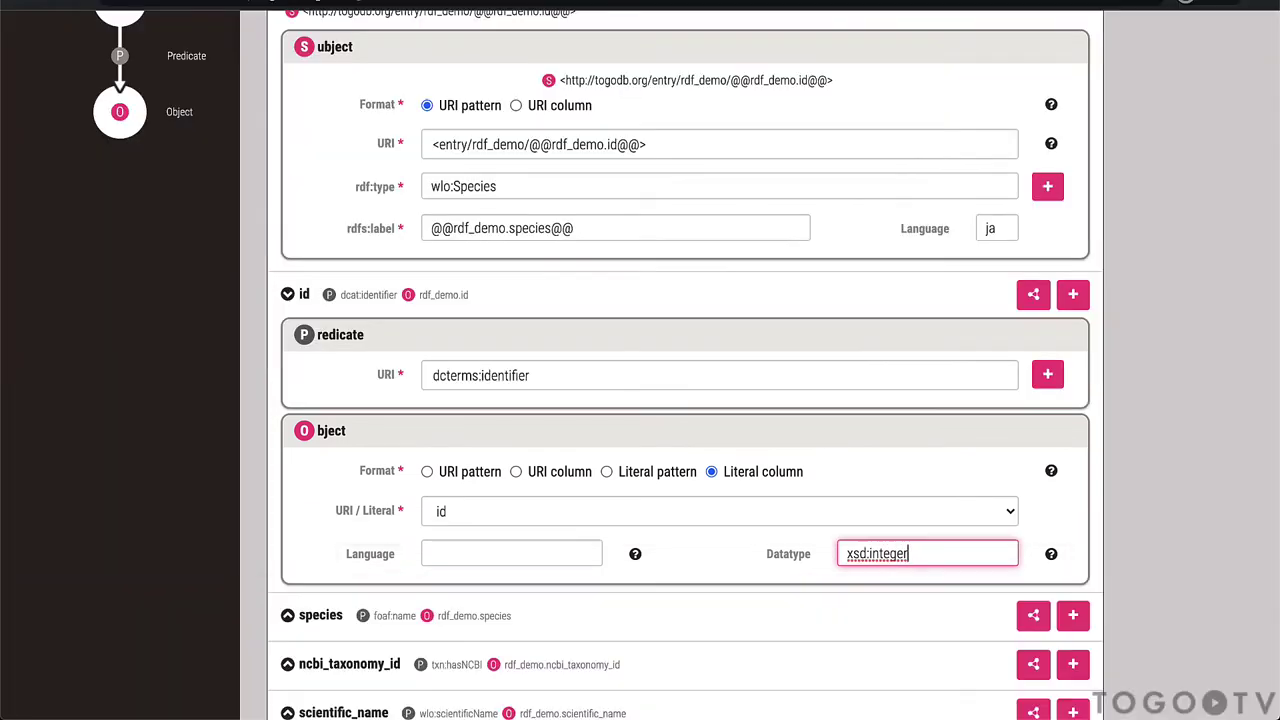
Step: Save the RDF mapping with the id column's new predicate and object definition
scroll(790, 591, down, 3)
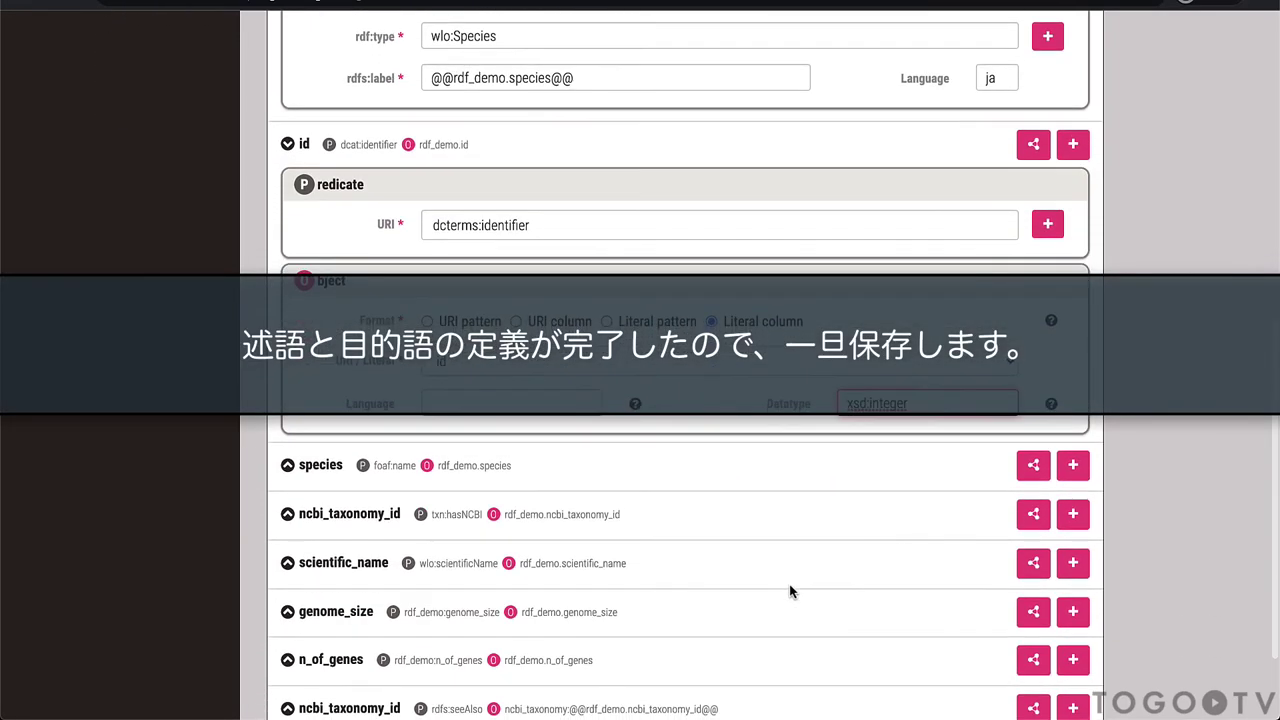
scroll(790, 591, down, 2)
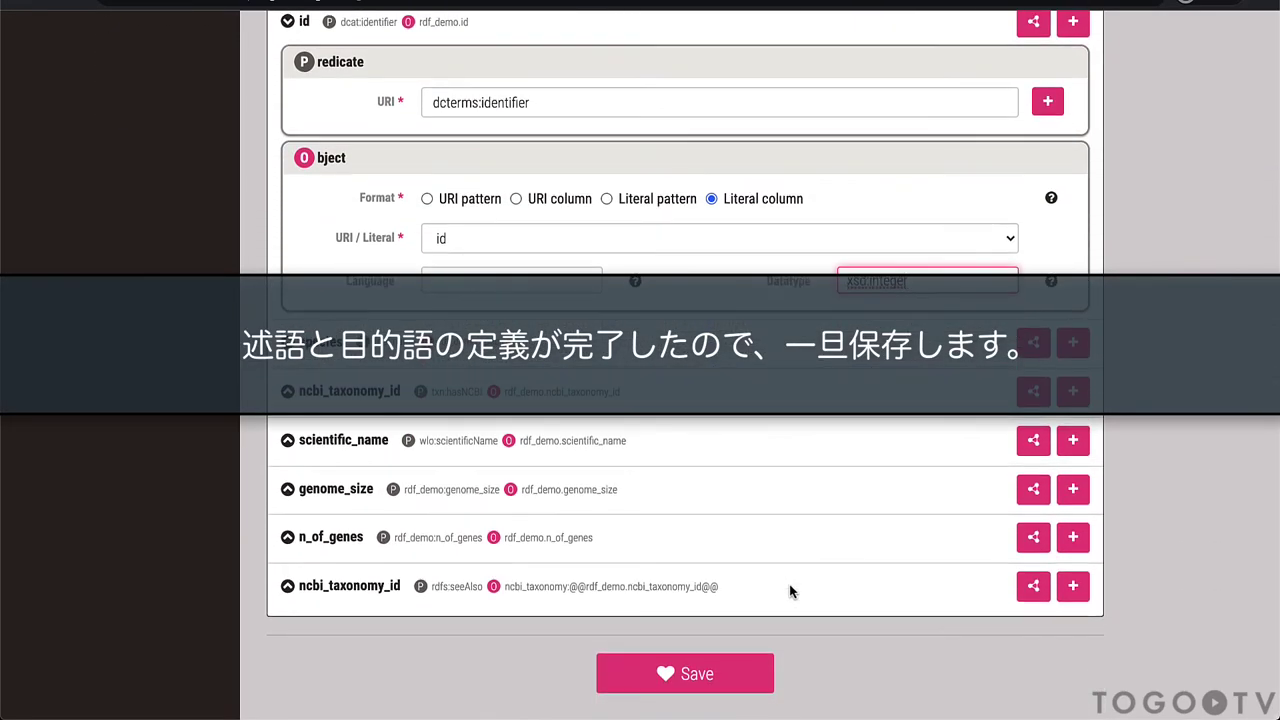
click(693, 677)
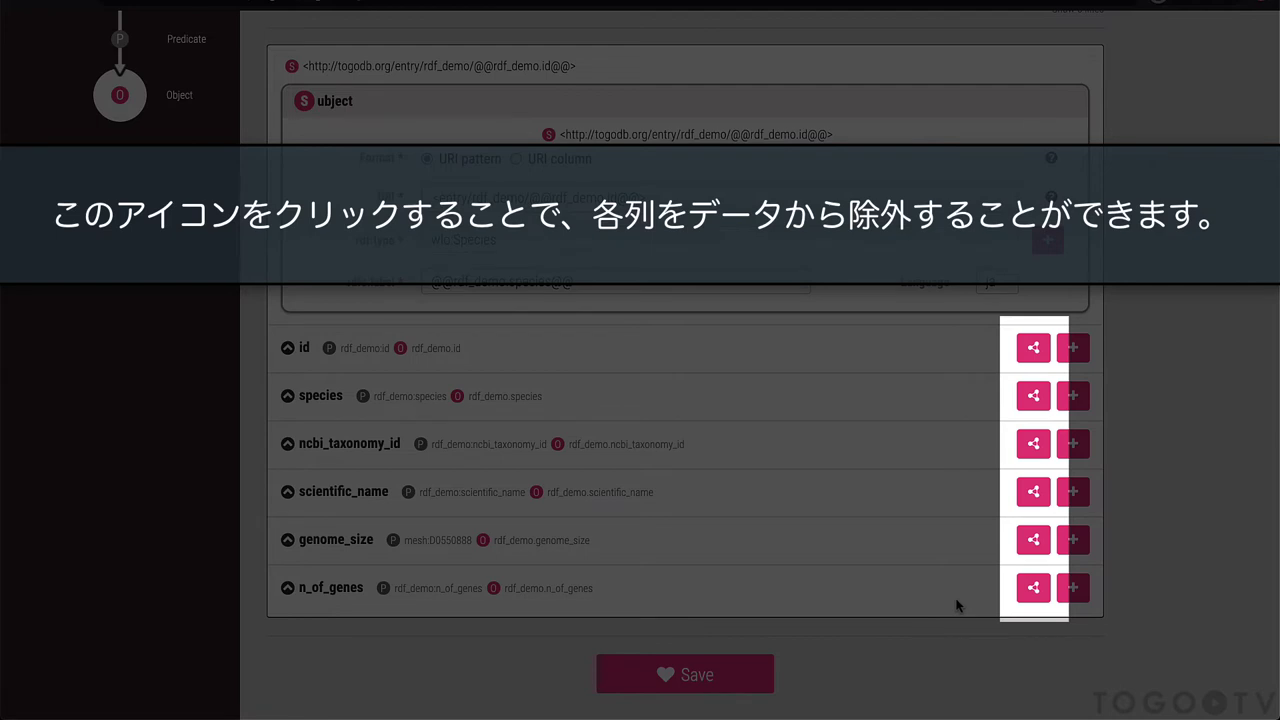
Step: Exclude the n_of_genes column from the RDF data and include it again
click(1034, 590)
click(1034, 590)
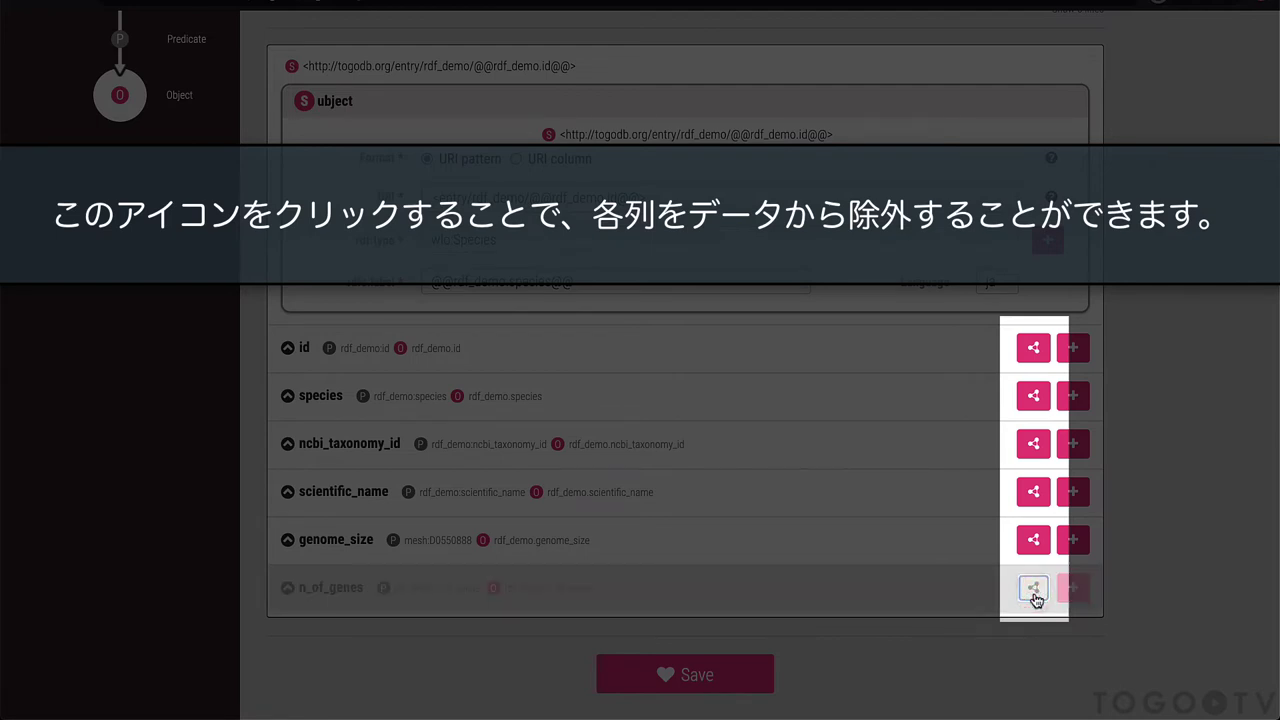
click(1035, 596)
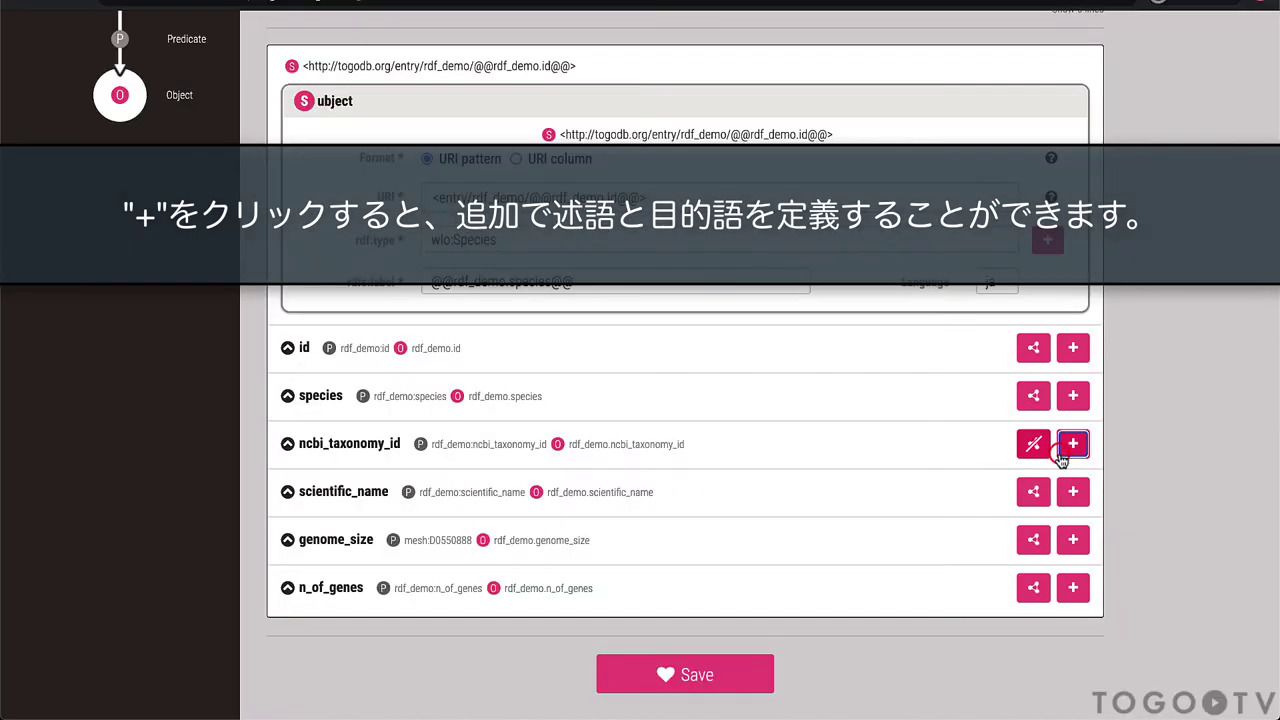
Step: Add a second predicate and object definition for the ncbi_taxonomy_id column
click(1062, 455)
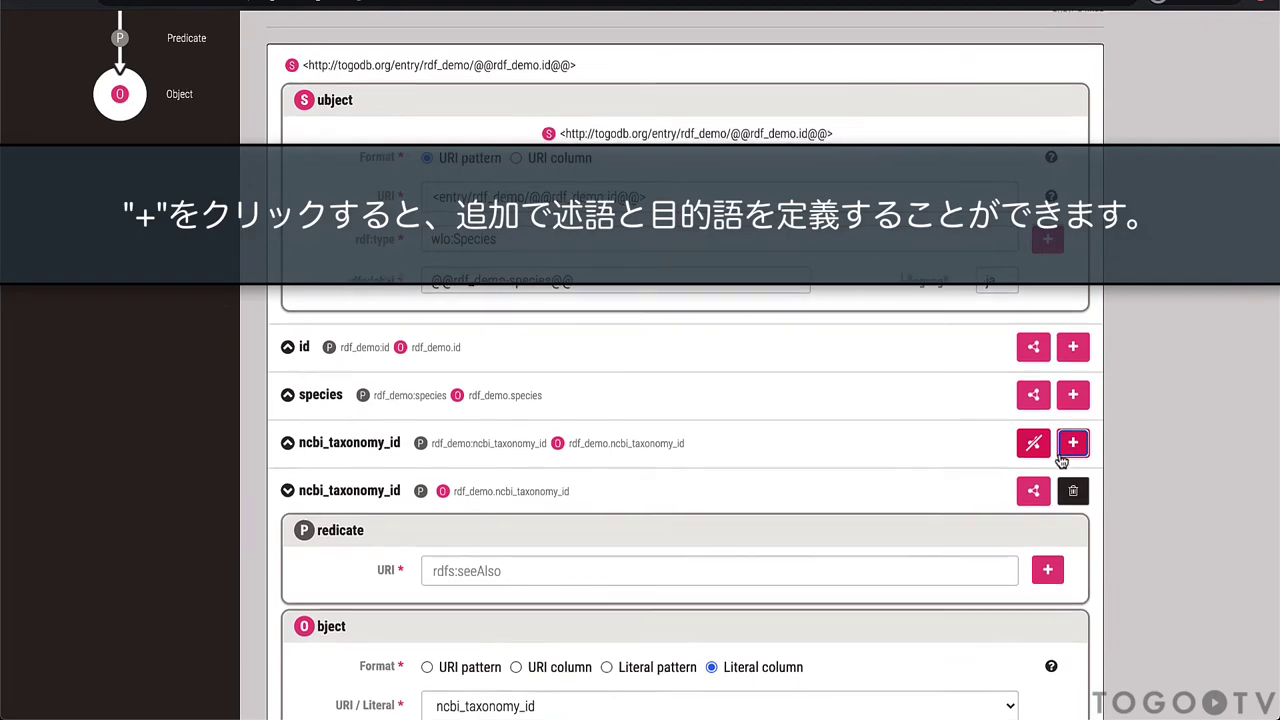
scroll(1062, 458, down, 1)
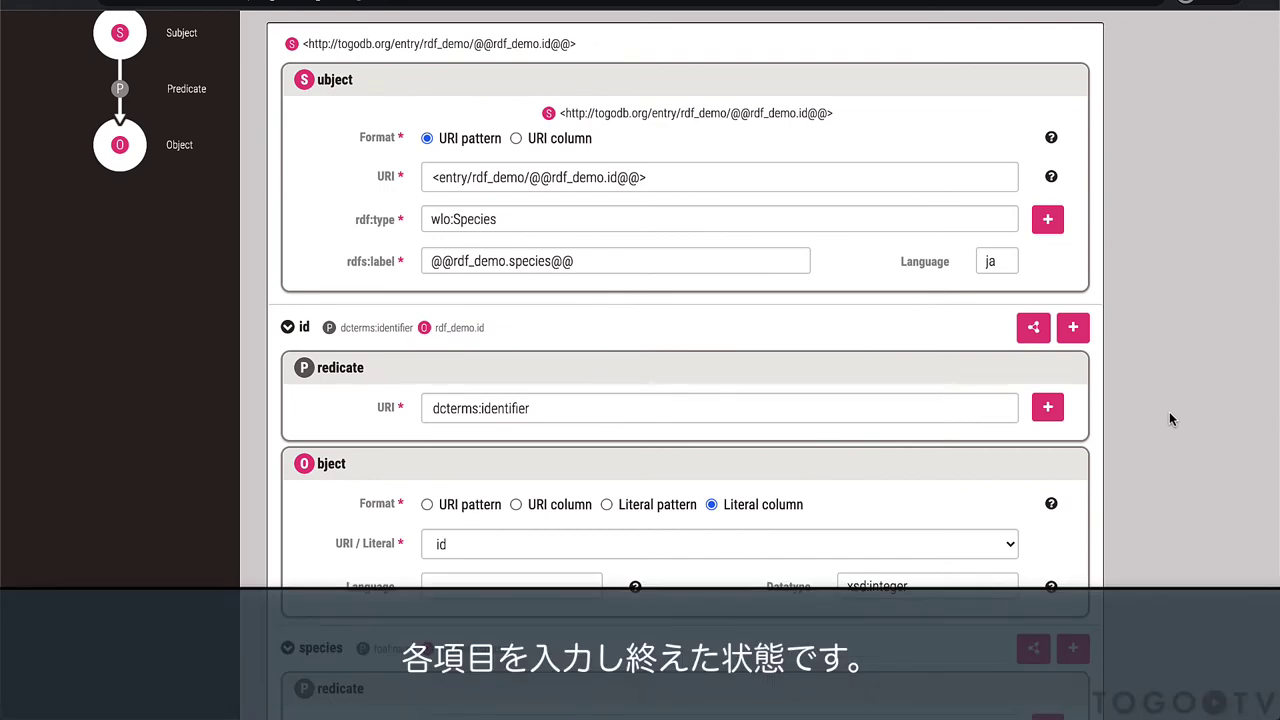
Step: Check the completed predicates and objects of all columns, from id to the additional ncbi_taxonomy_id entry, and save the mapping
scroll(1169, 413, down, 3)
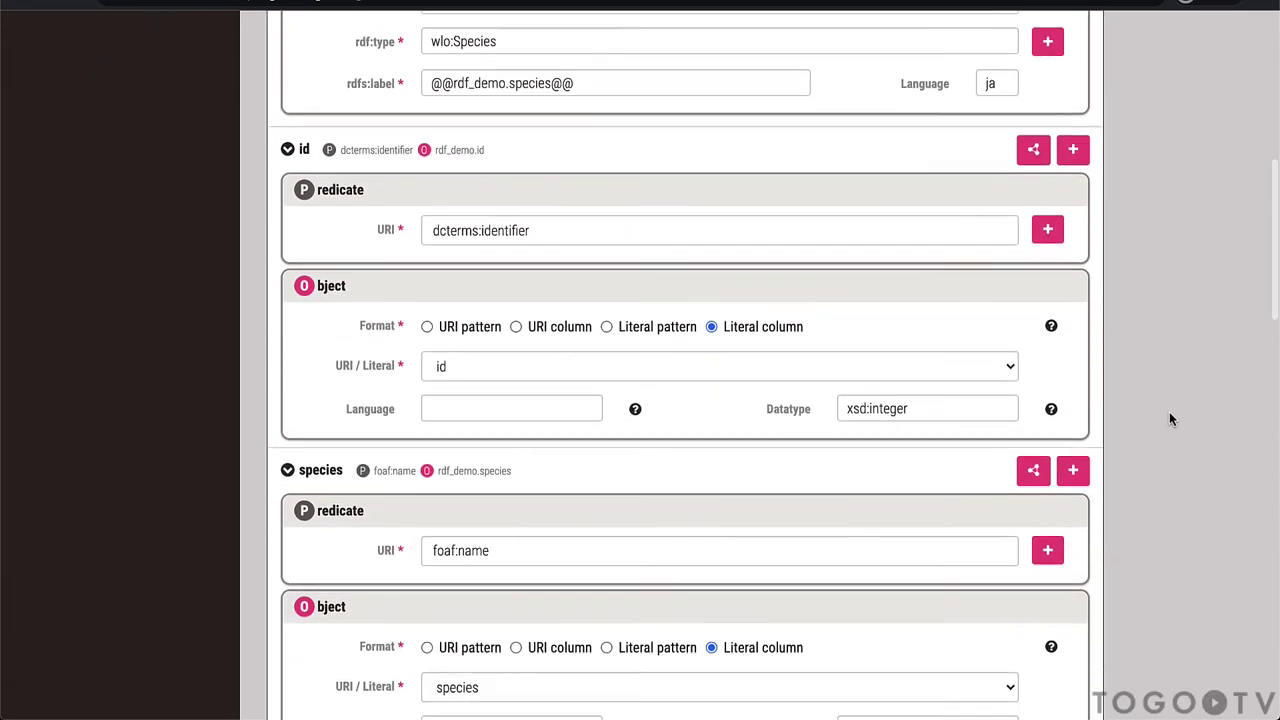
scroll(1170, 414, down, 3)
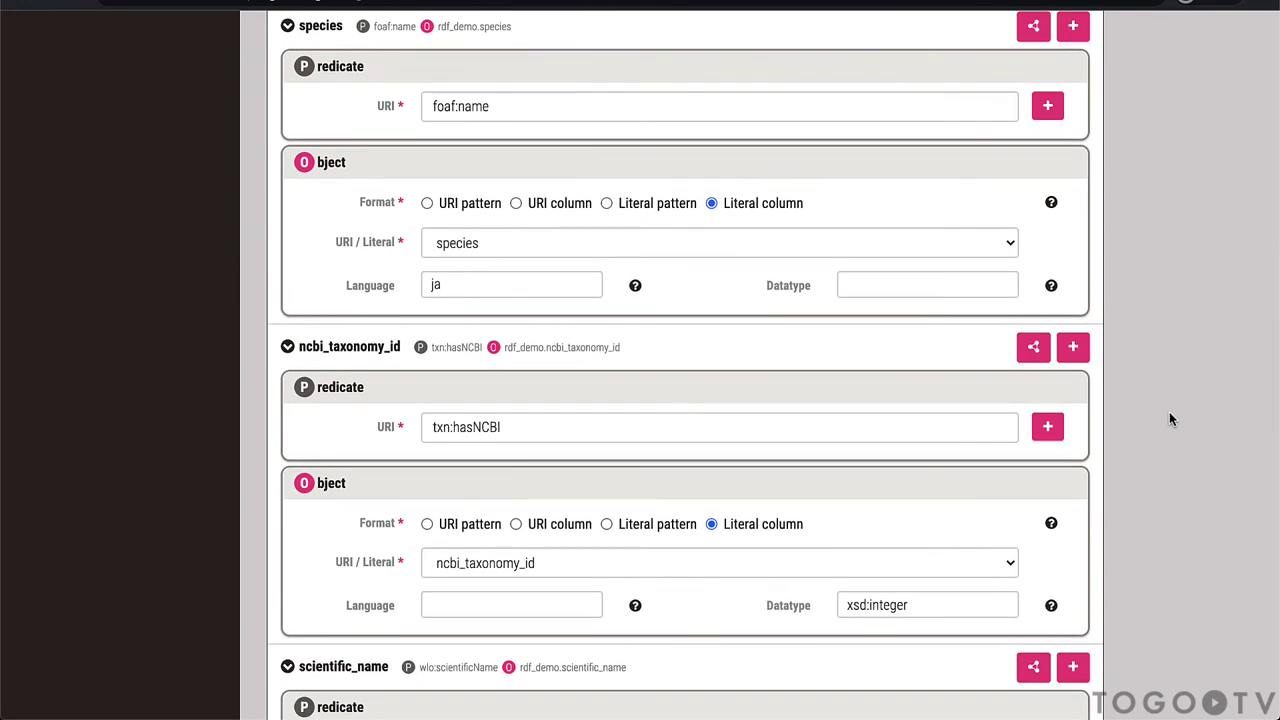
scroll(1169, 411, down, 5)
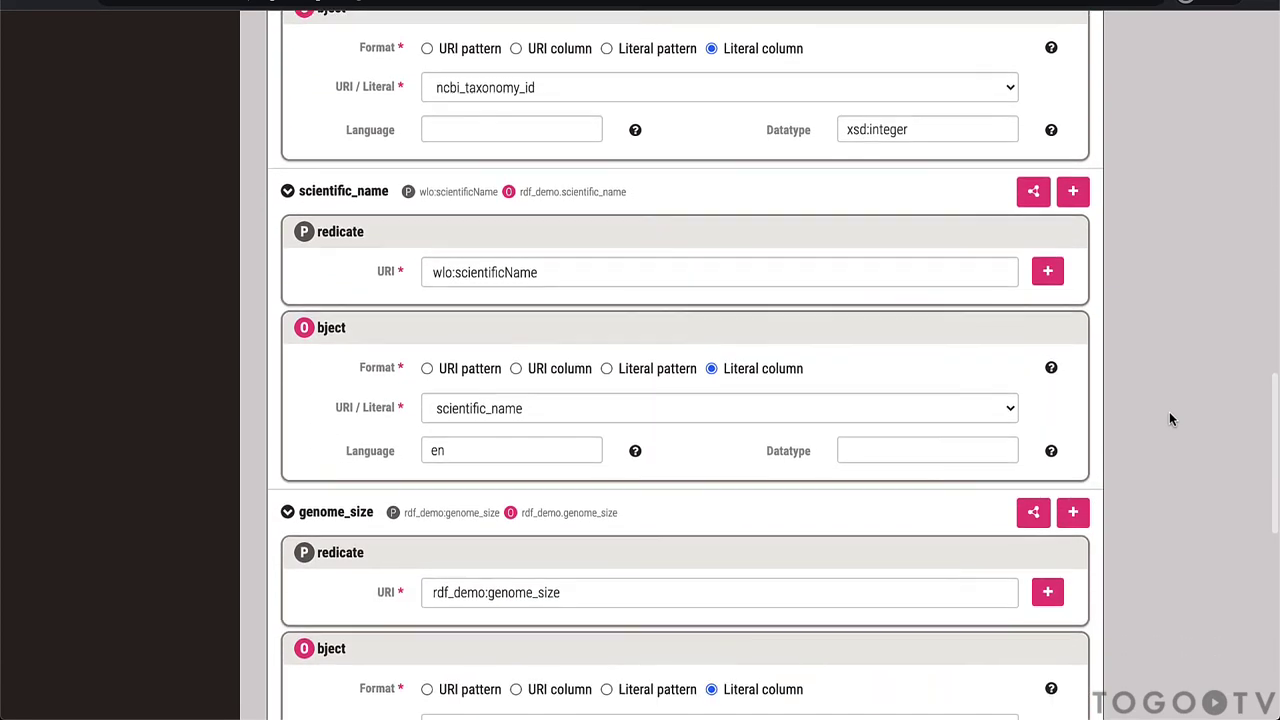
scroll(1171, 418, down, 2)
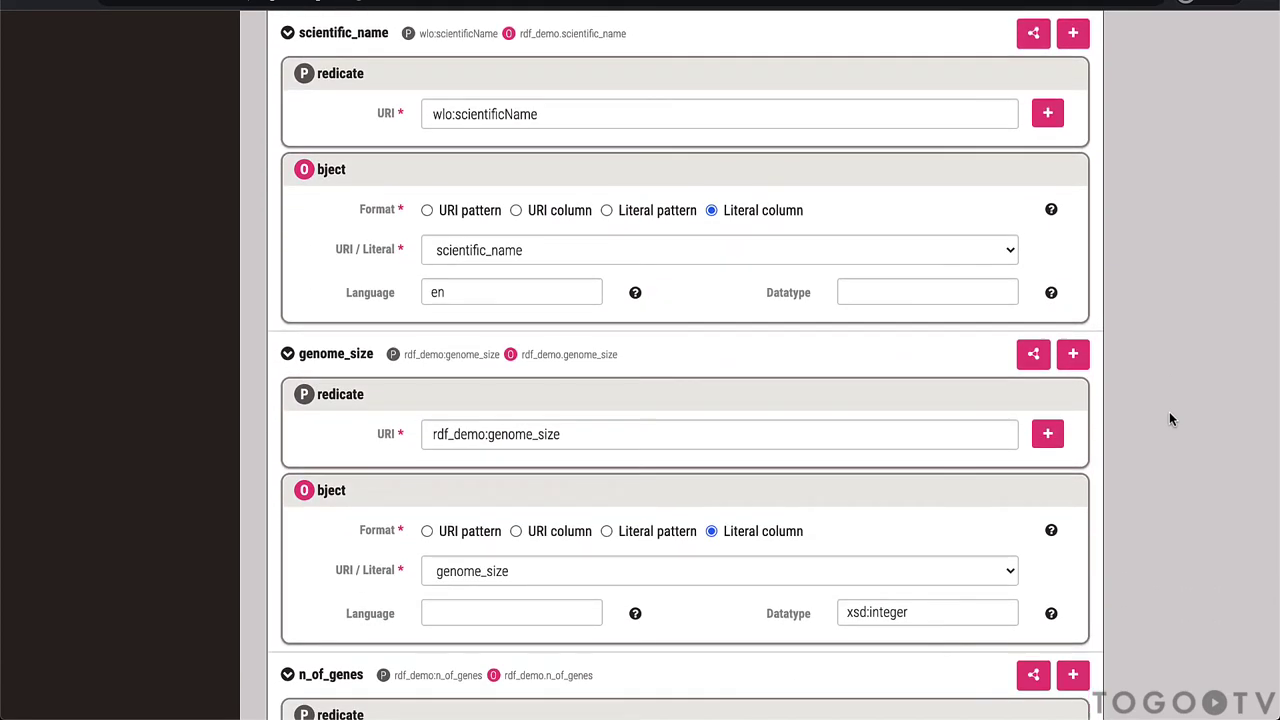
scroll(1172, 420, down, 3)
scroll(1170, 418, down, 3)
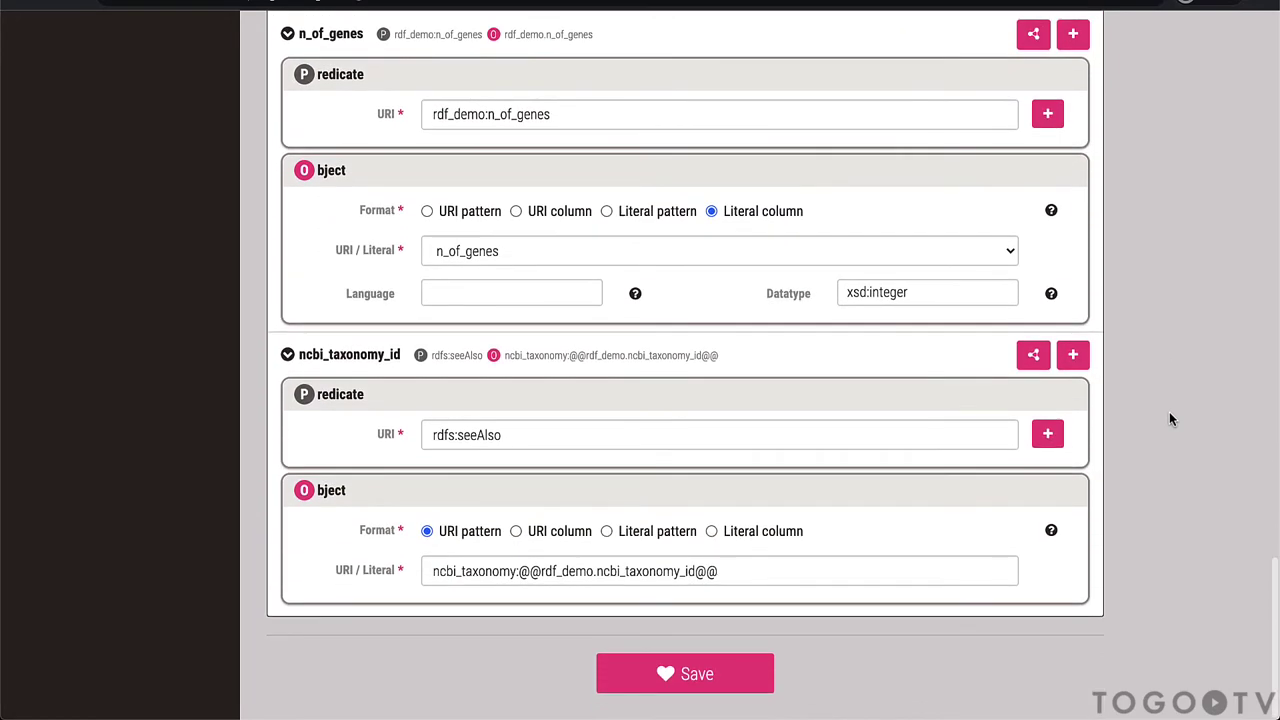
click(700, 675)
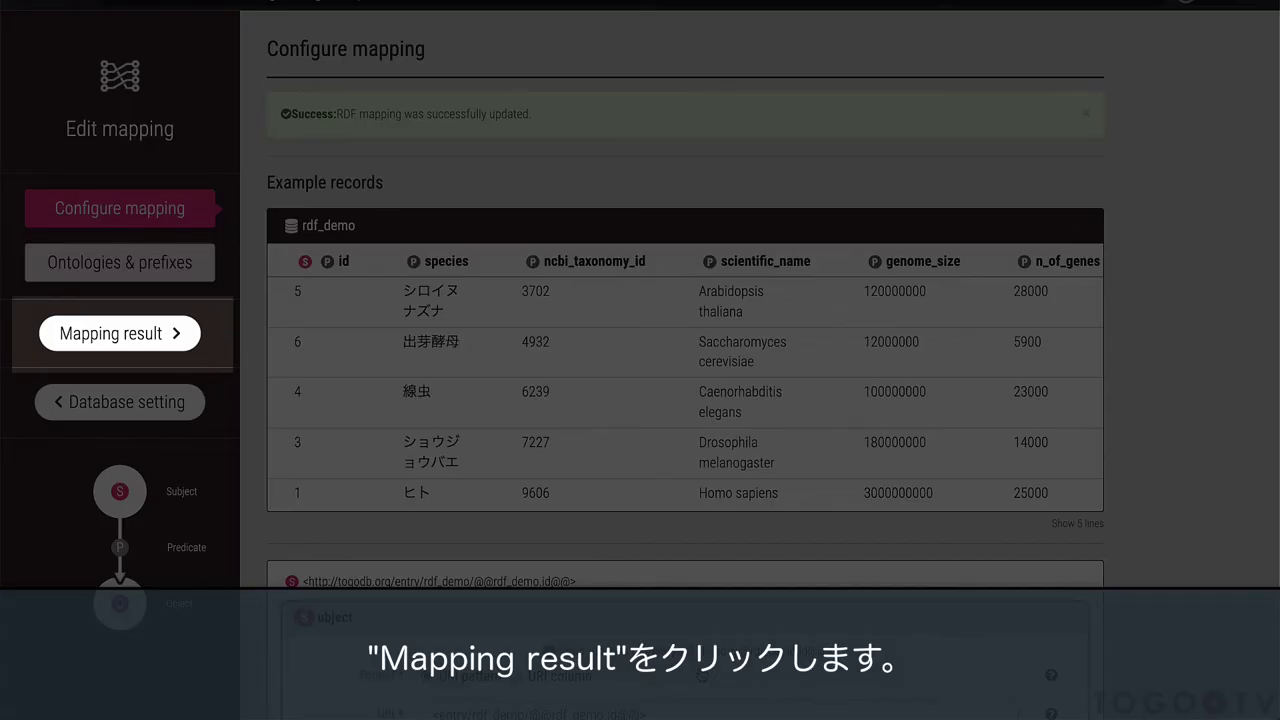
Step: Open the mapping result and read through the D2RQ mapping definition
click(162, 336)
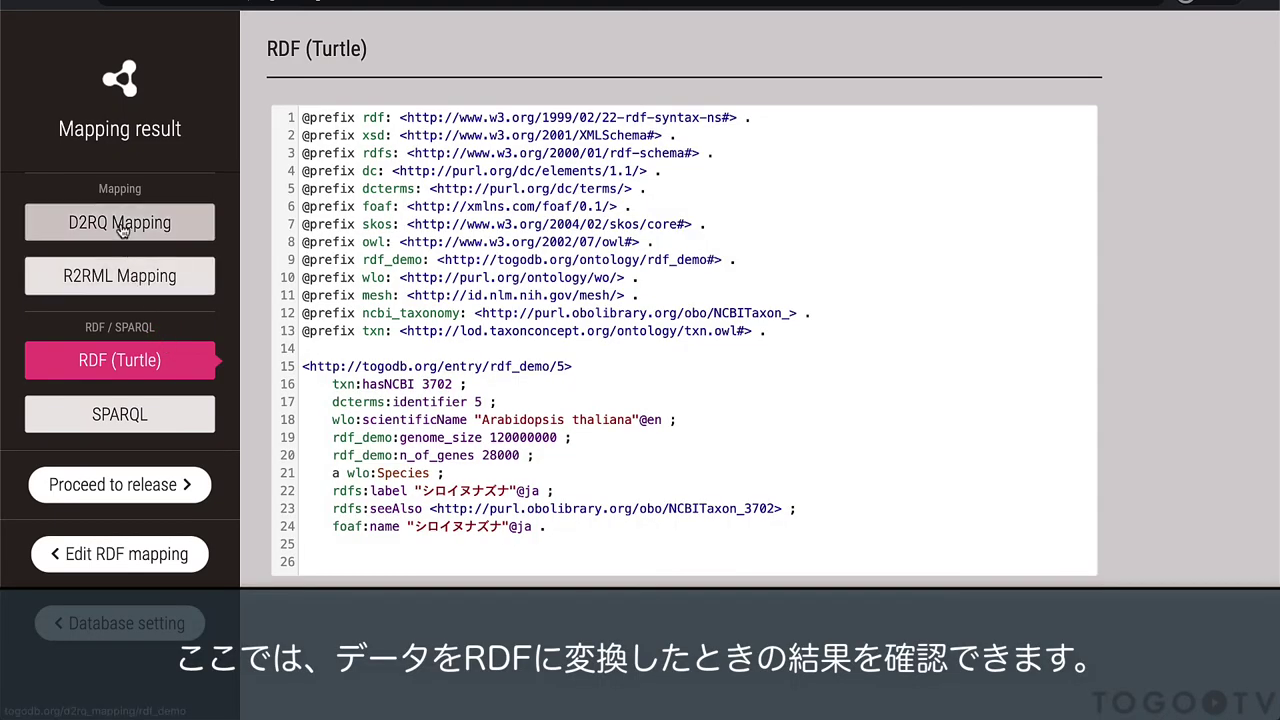
click(120, 226)
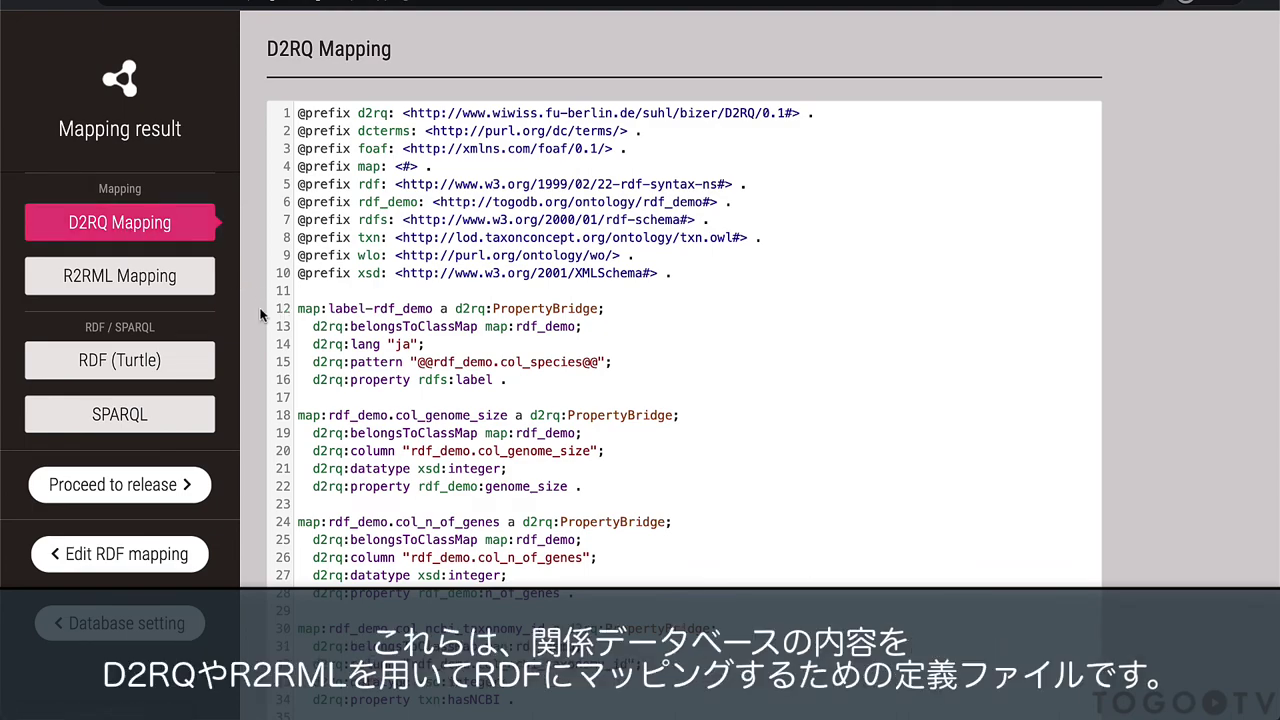
scroll(260, 315, down, 10)
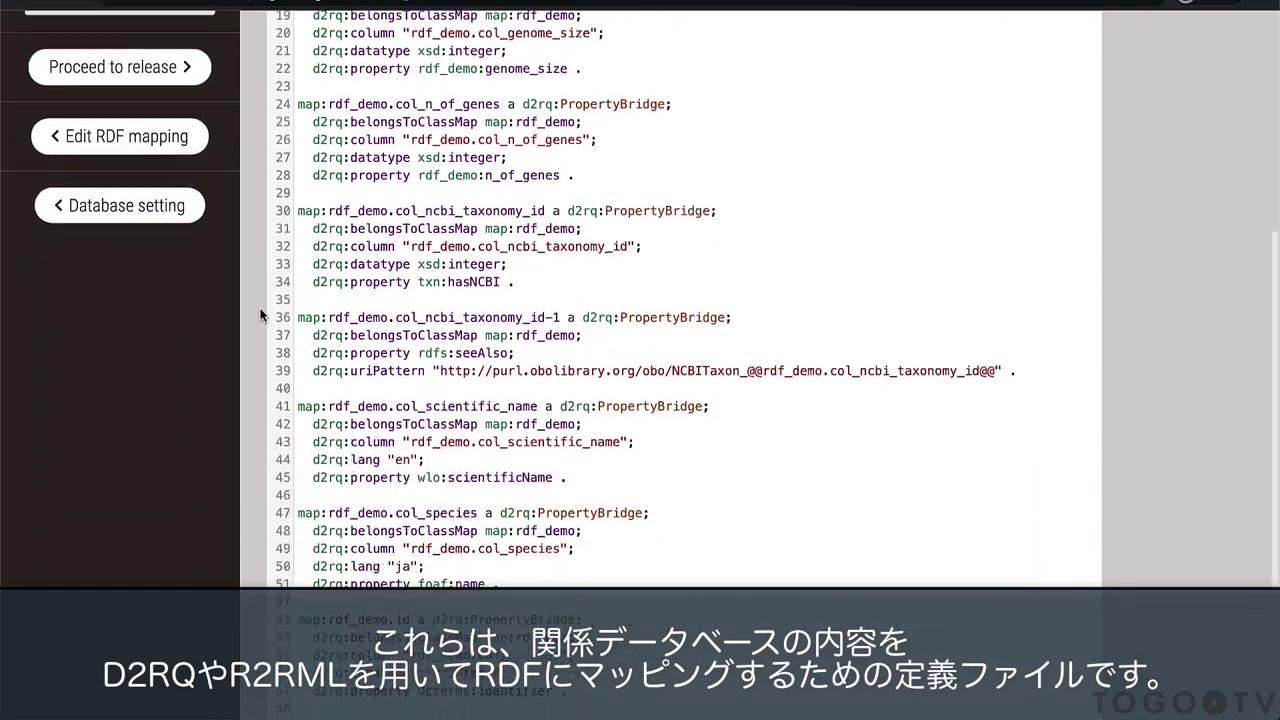
scroll(260, 315, down, 2)
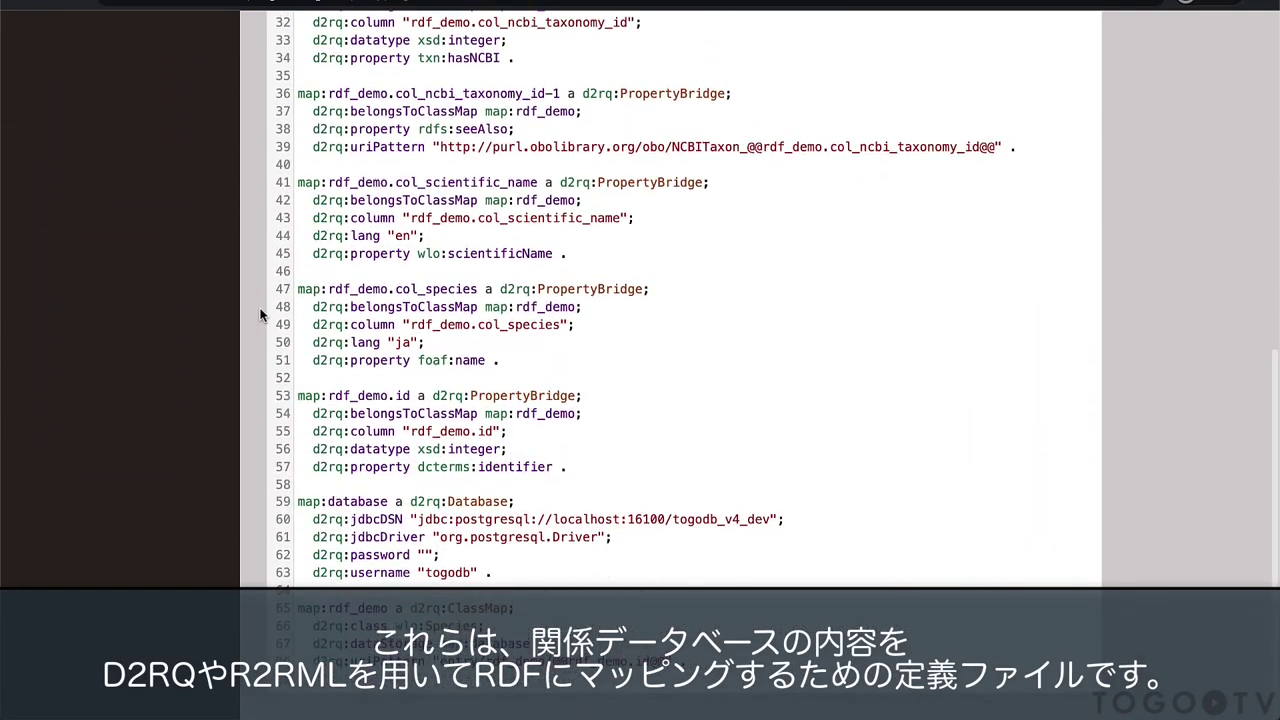
scroll(260, 315, up, 12)
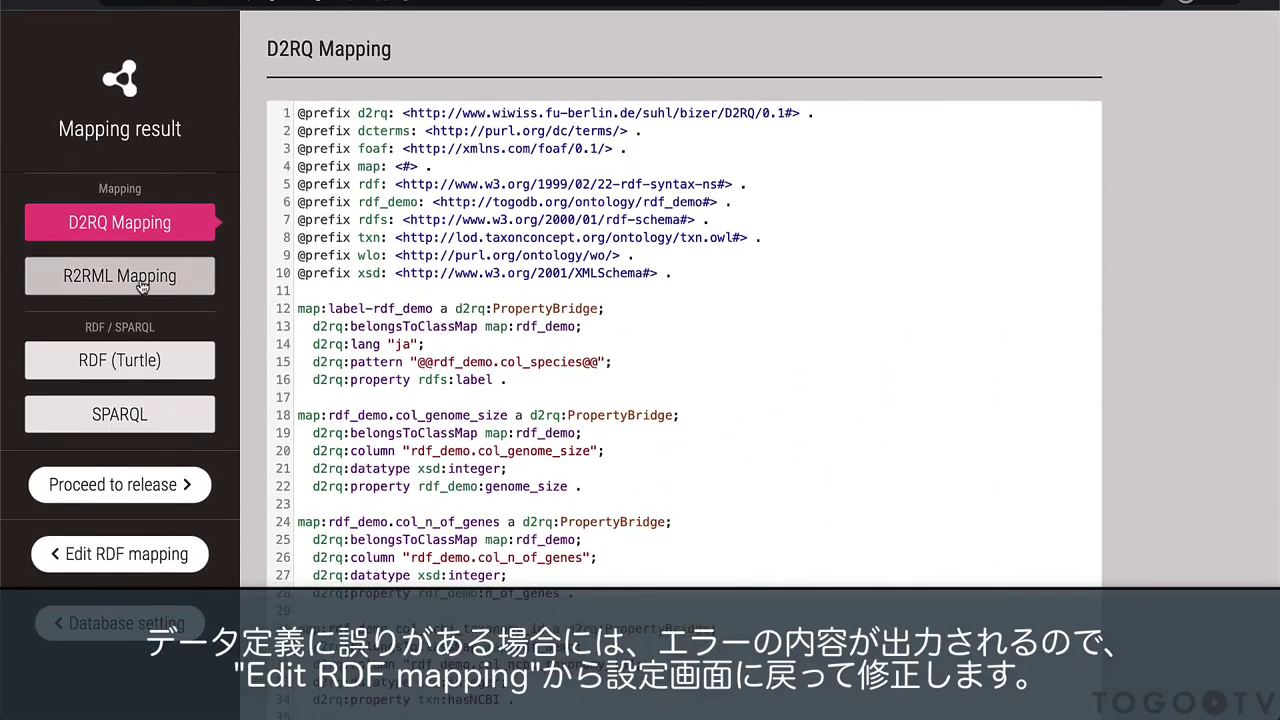
Step: View the R2RML mapping definition and preview the generated RDF in Turtle format
click(128, 281)
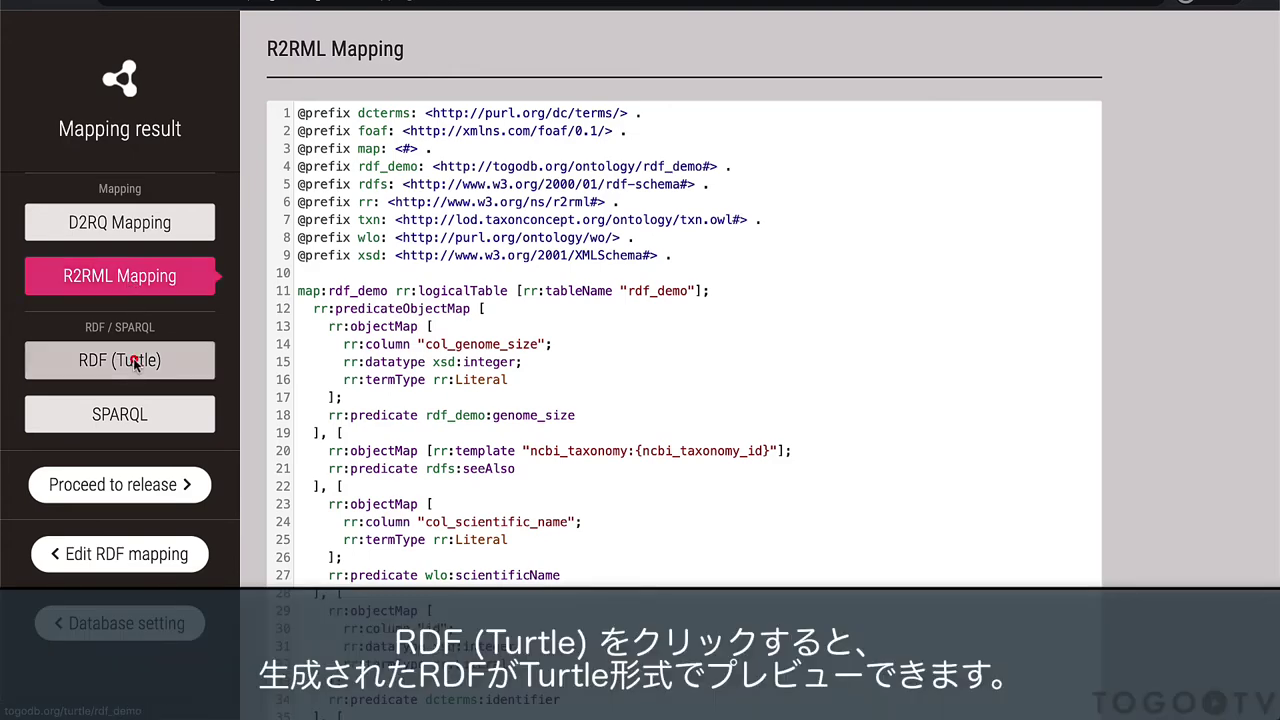
click(133, 358)
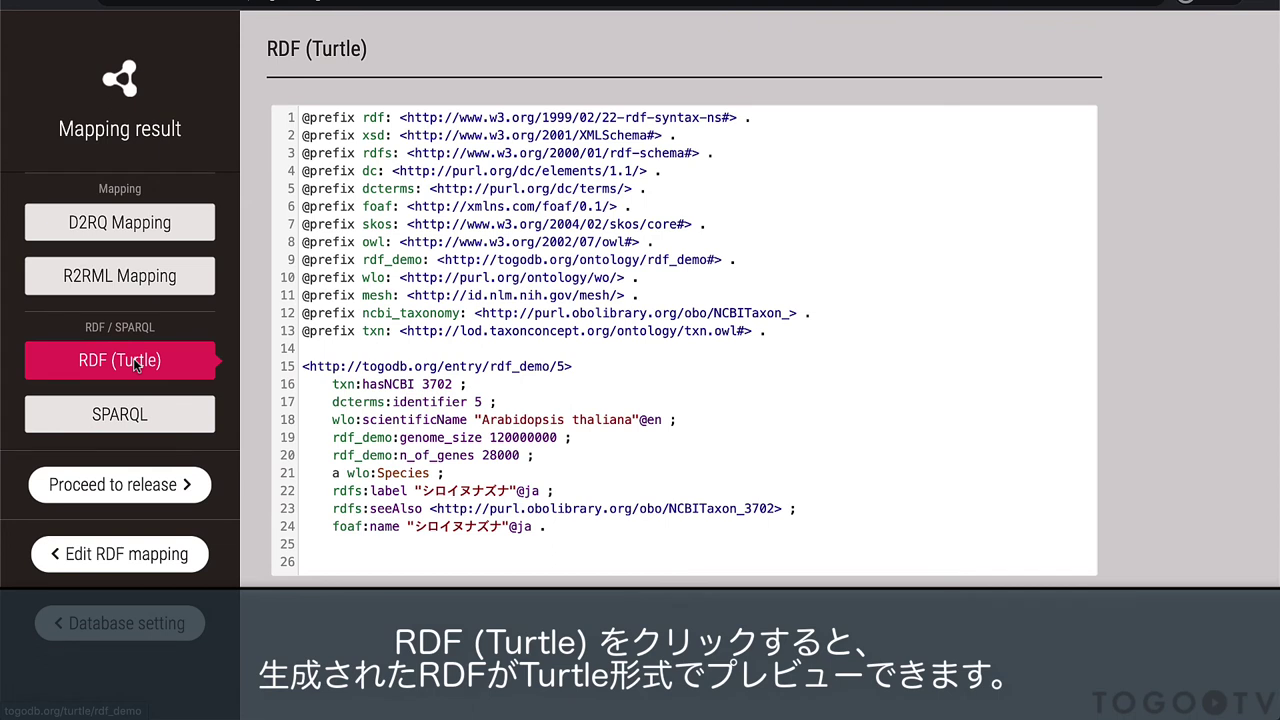
Step: Run the default SPARQL query SELECT * { ?s ?p ?o . } LIMIT 10 with Text output
click(125, 418)
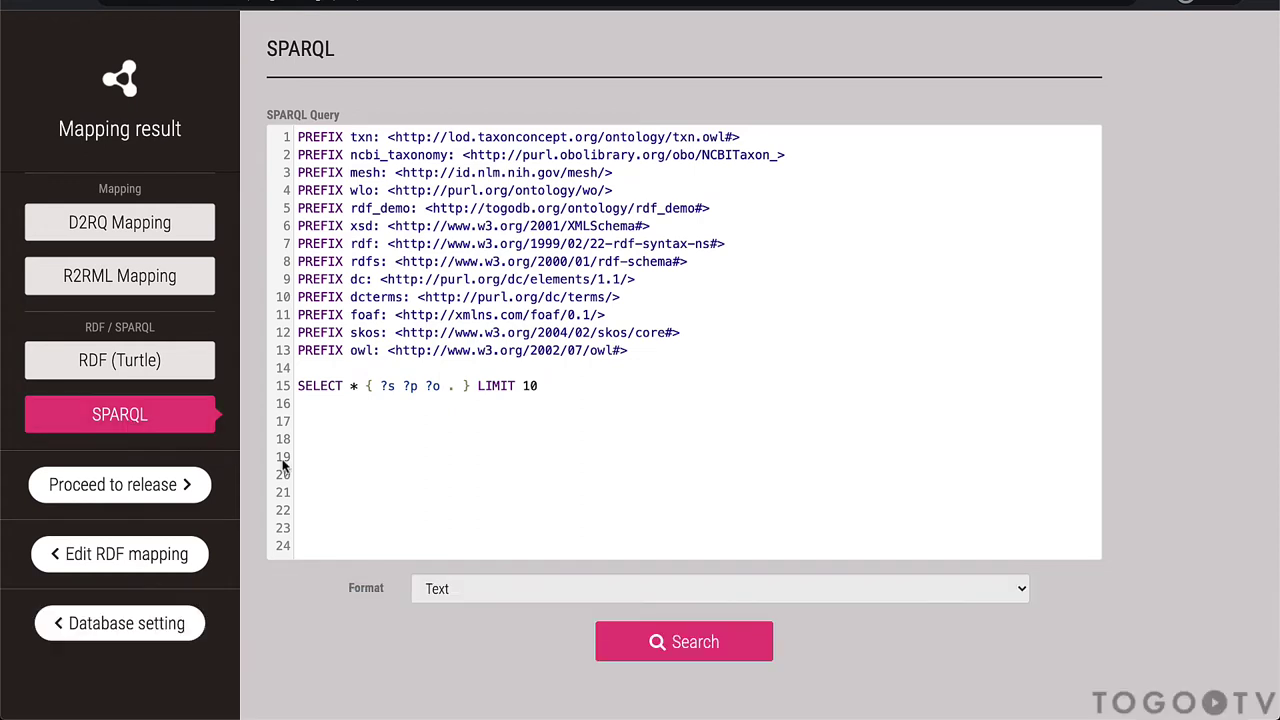
click(686, 648)
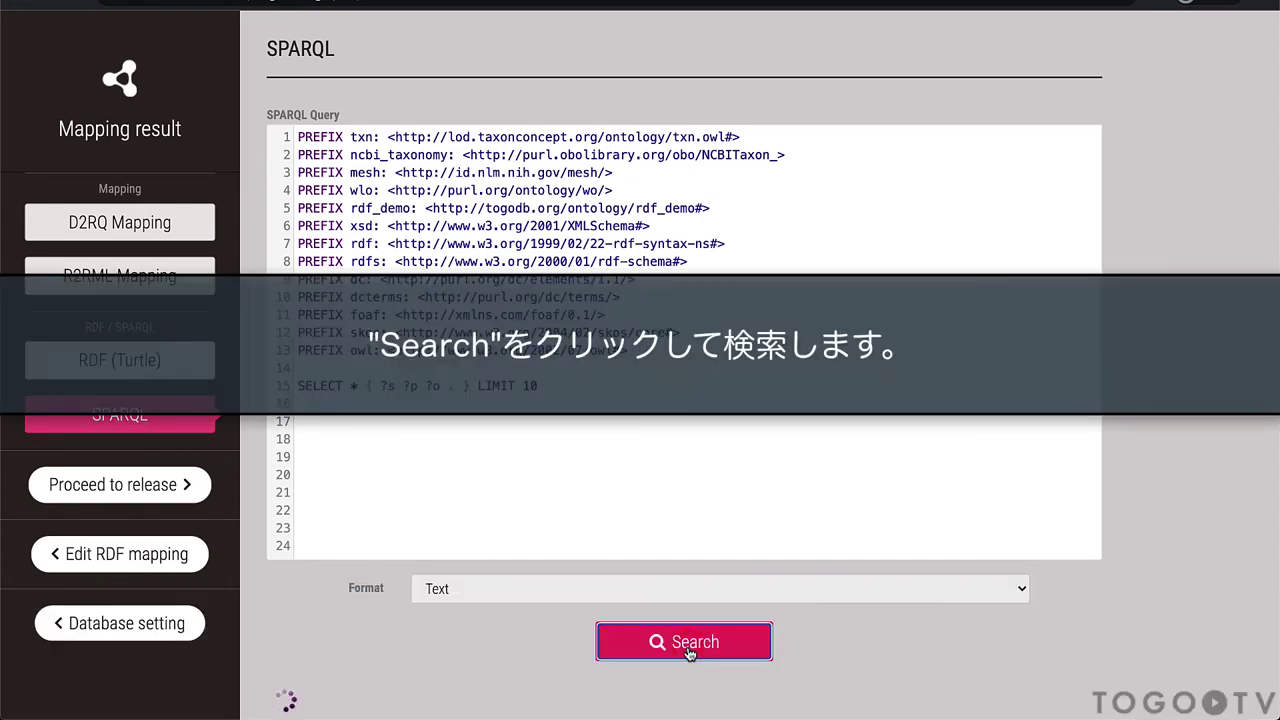
scroll(688, 650, down, 3)
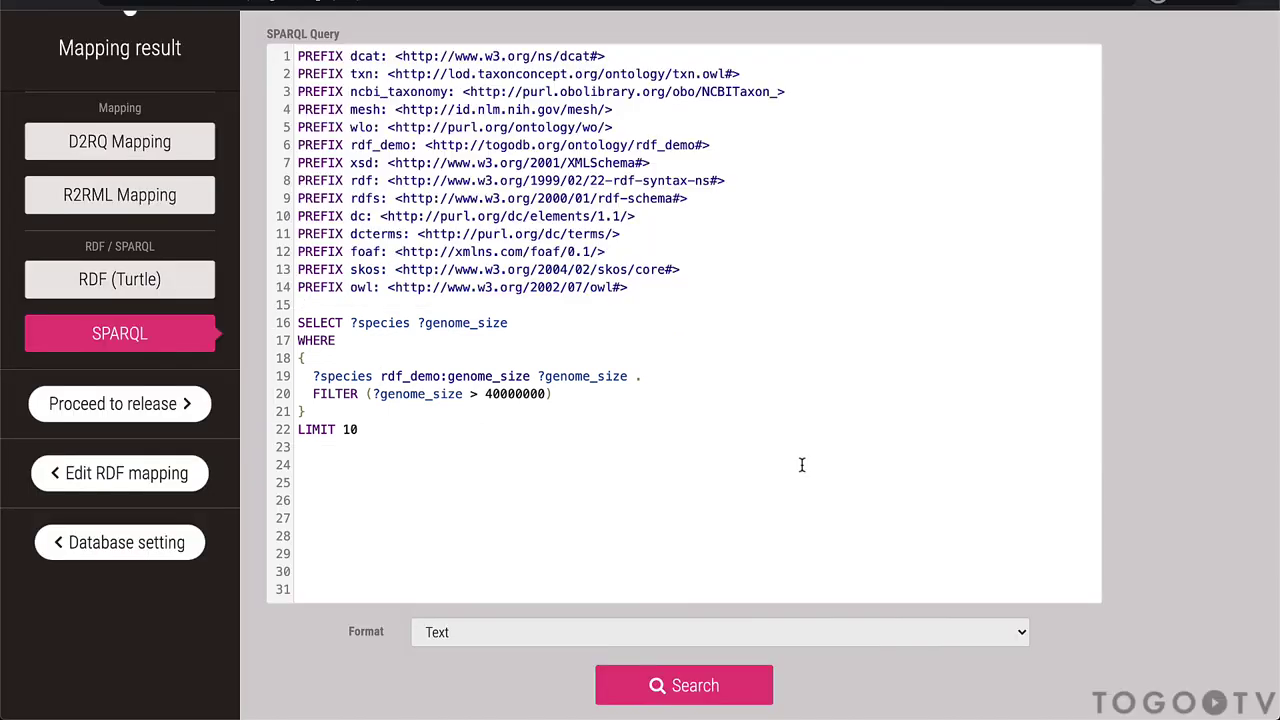
Step: Run the SPARQL query for ?species and ?genome_size, filtered to genome sizes above 40000000 and limited to 10 rows, and view its output
click(687, 685)
scroll(687, 685, down, 4)
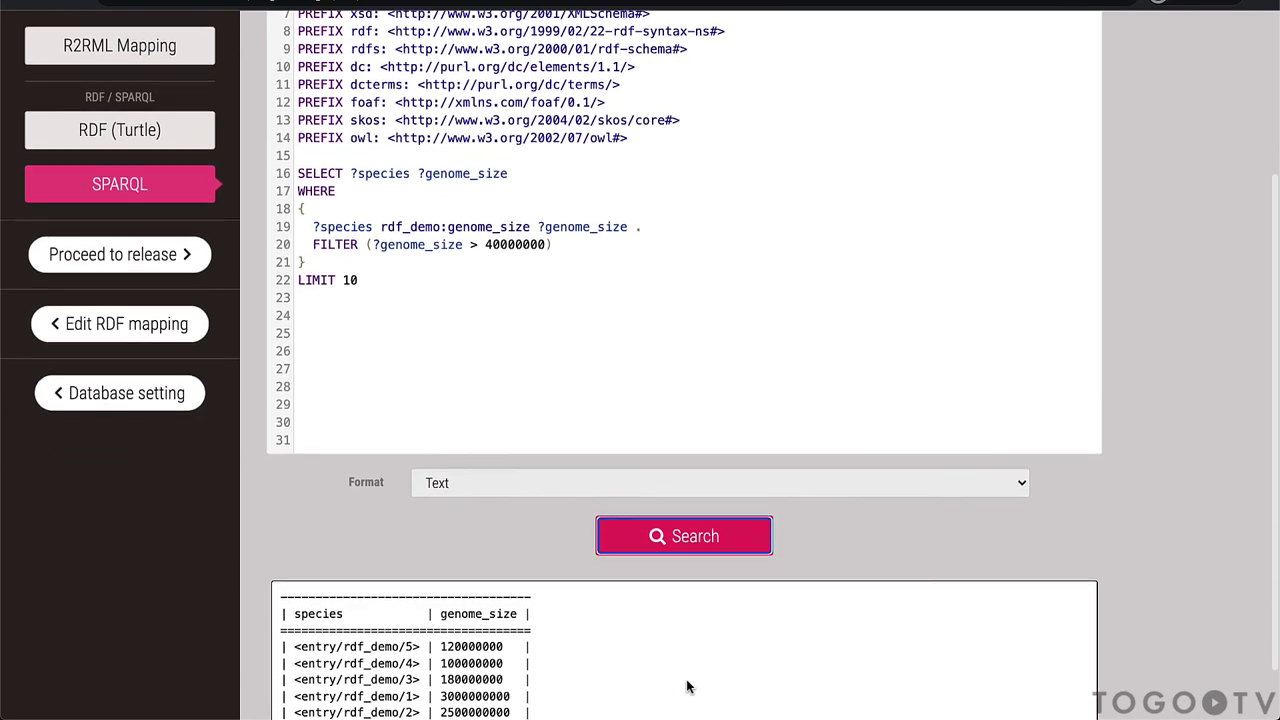
scroll(687, 685, down, 1)
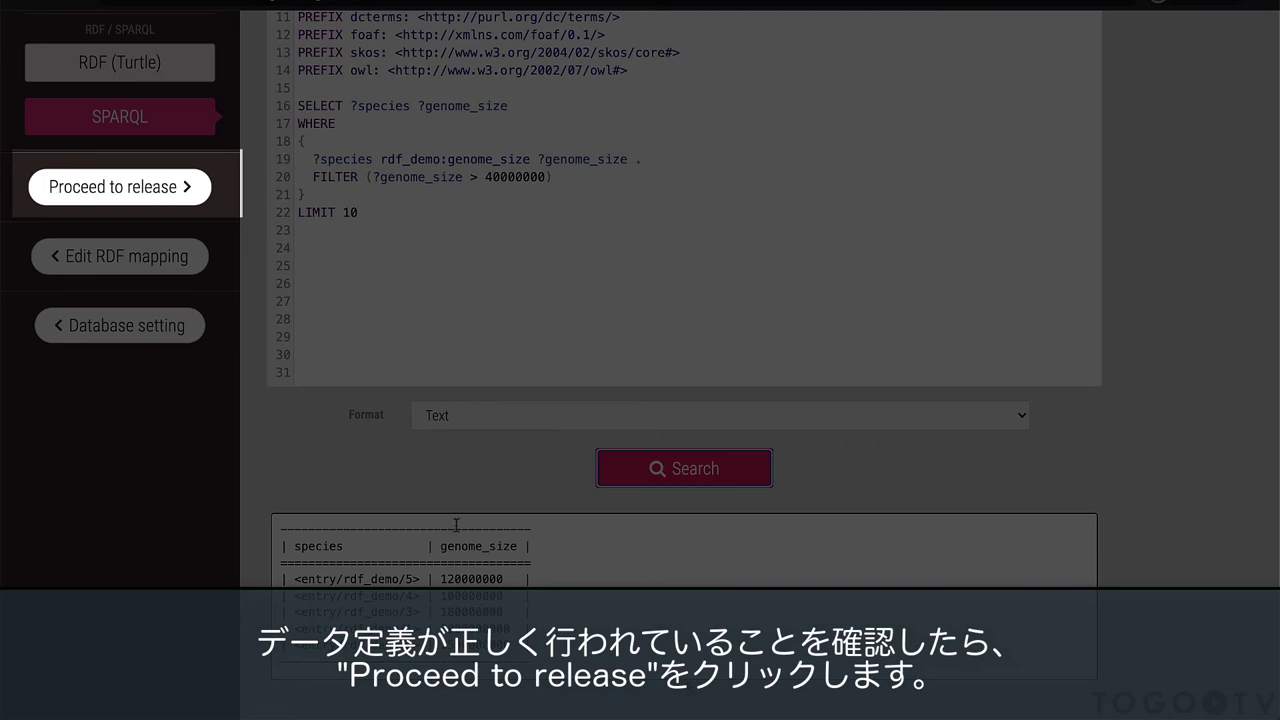
Step: Proceed to the release of rdf_demo, request the release to generate its data files, and reload the release status
click(126, 190)
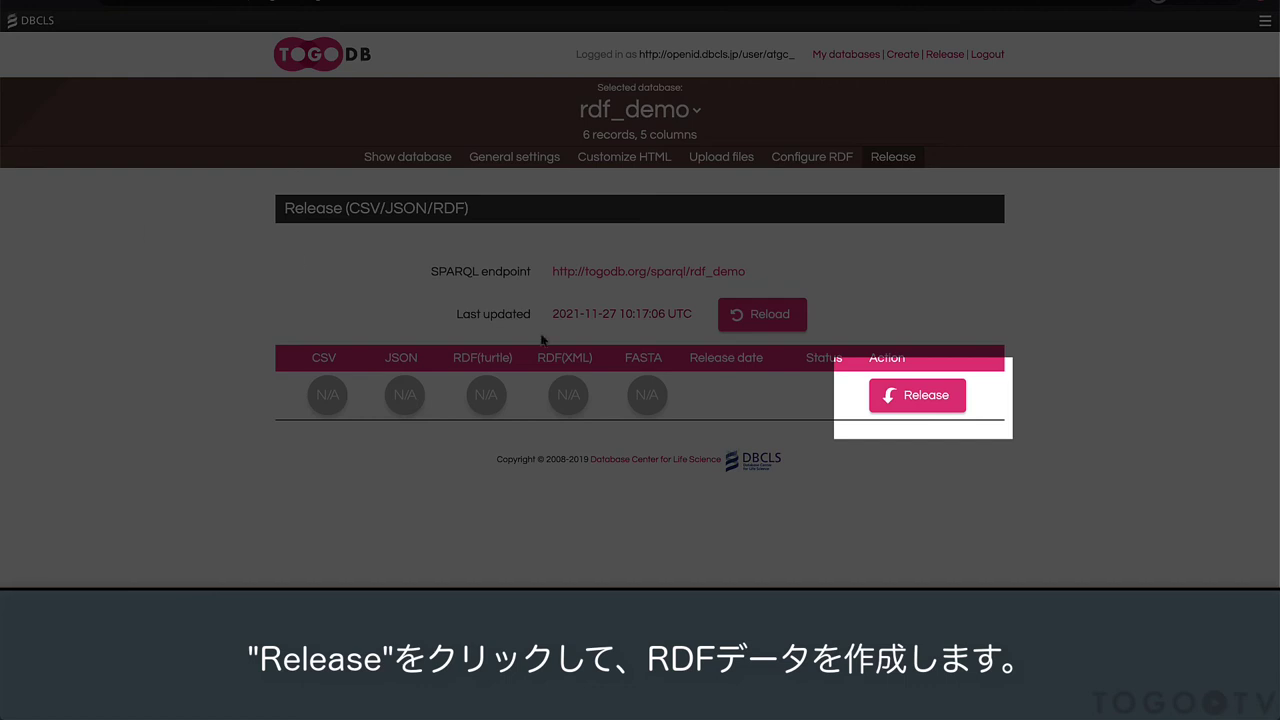
click(928, 405)
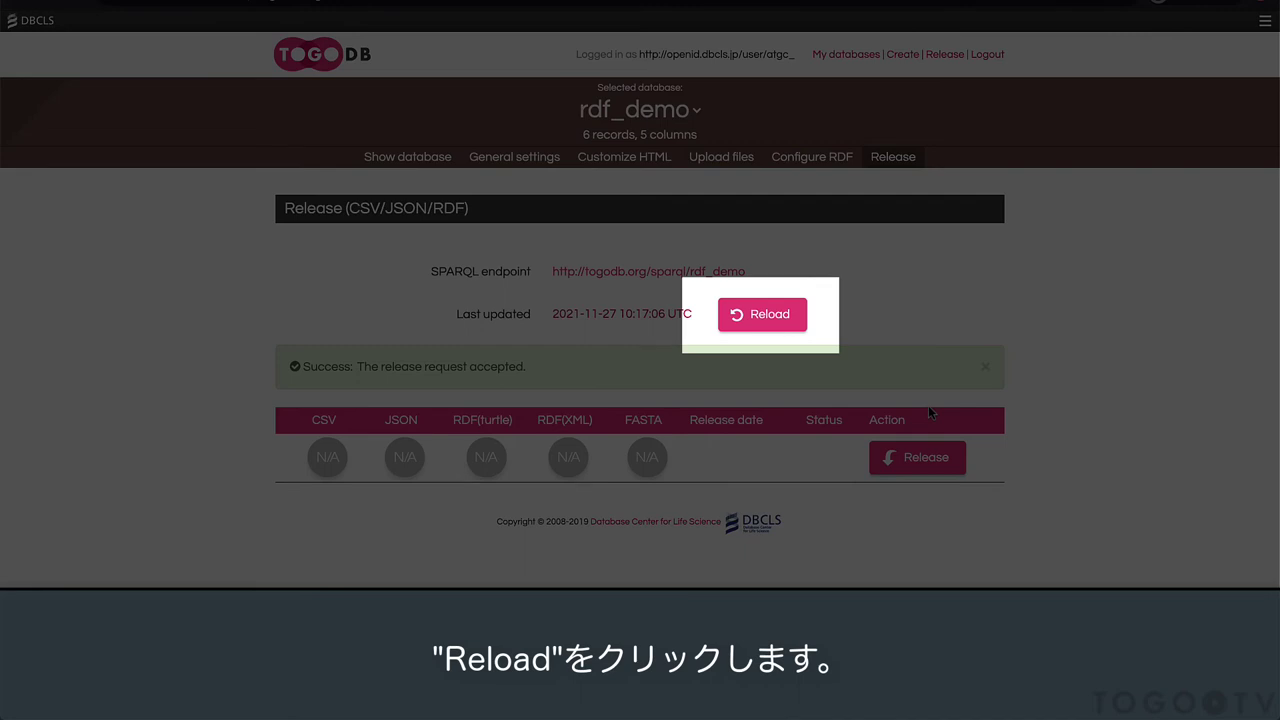
click(765, 316)
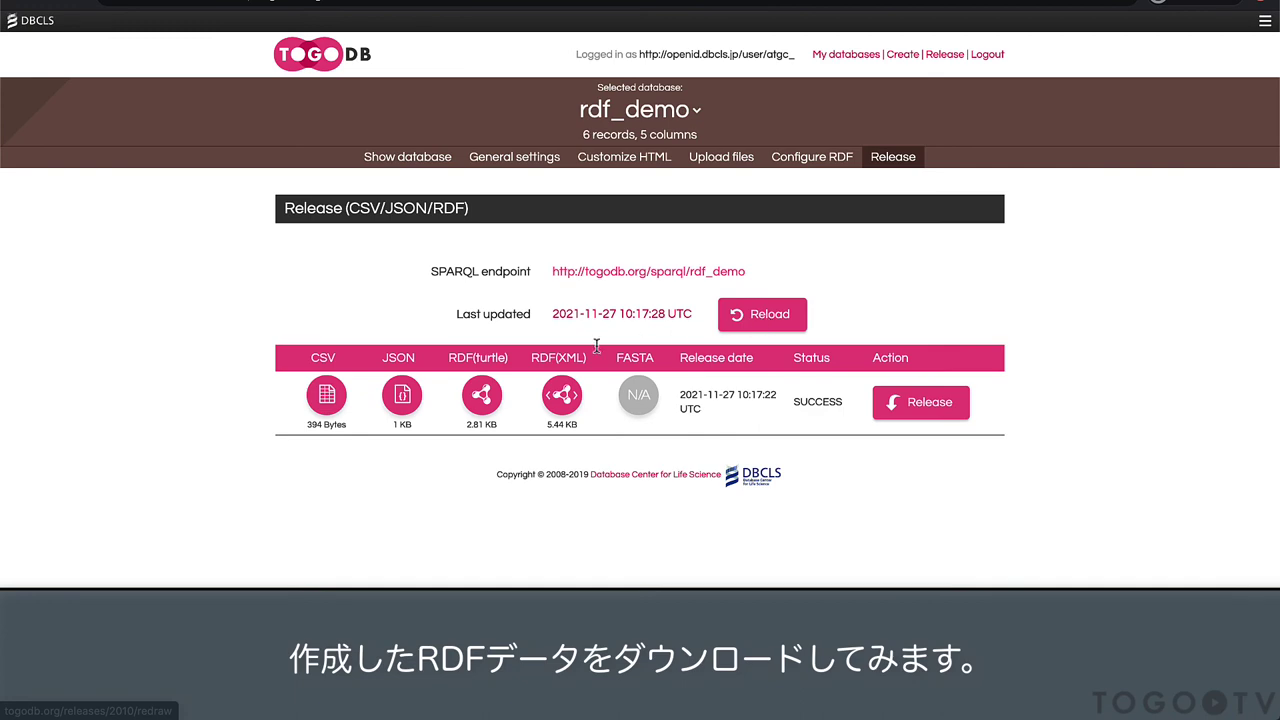
Step: Download the released RDF (turtle) file and read through its species entries
click(486, 400)
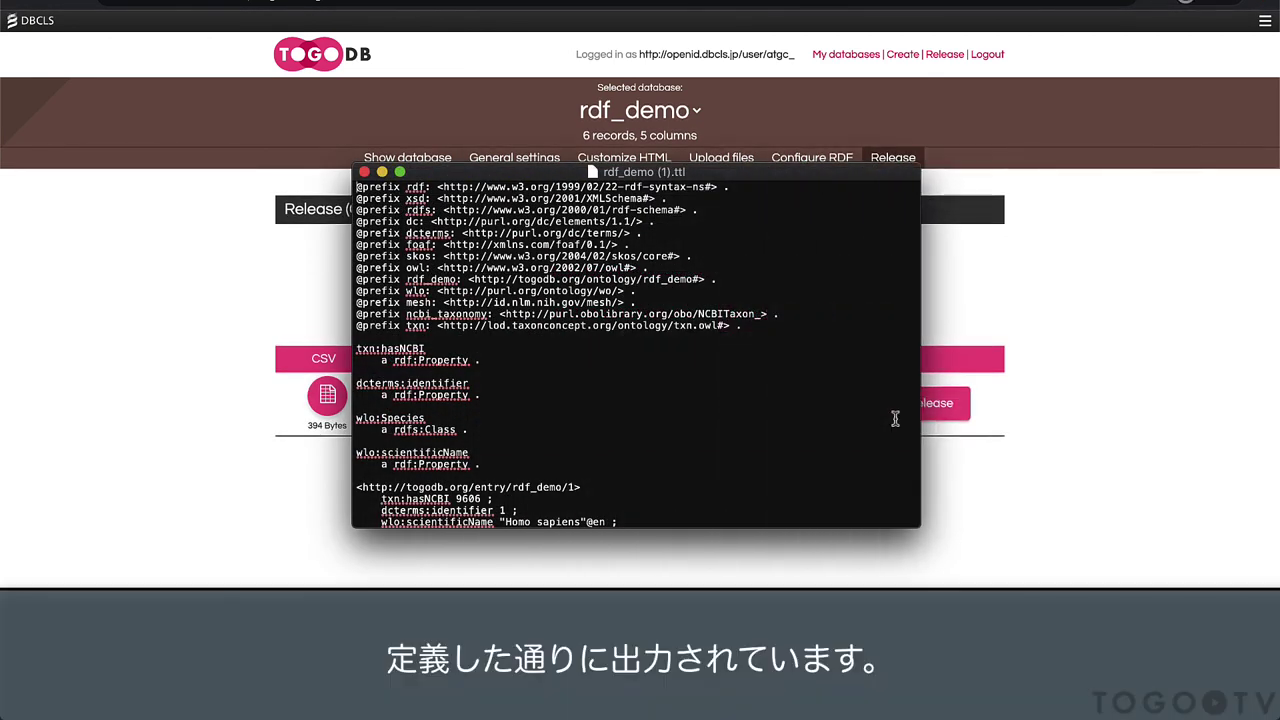
scroll(895, 418, down, 5)
scroll(895, 418, down, 6)
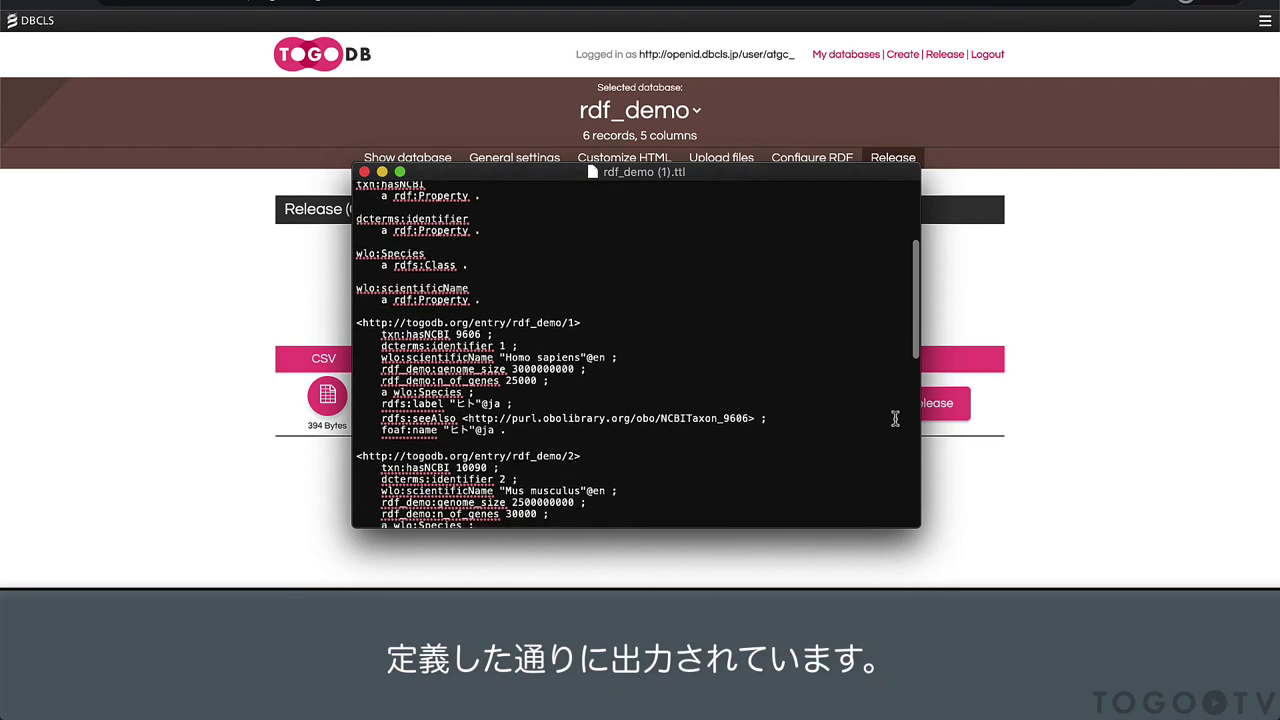
scroll(895, 418, down, 7)
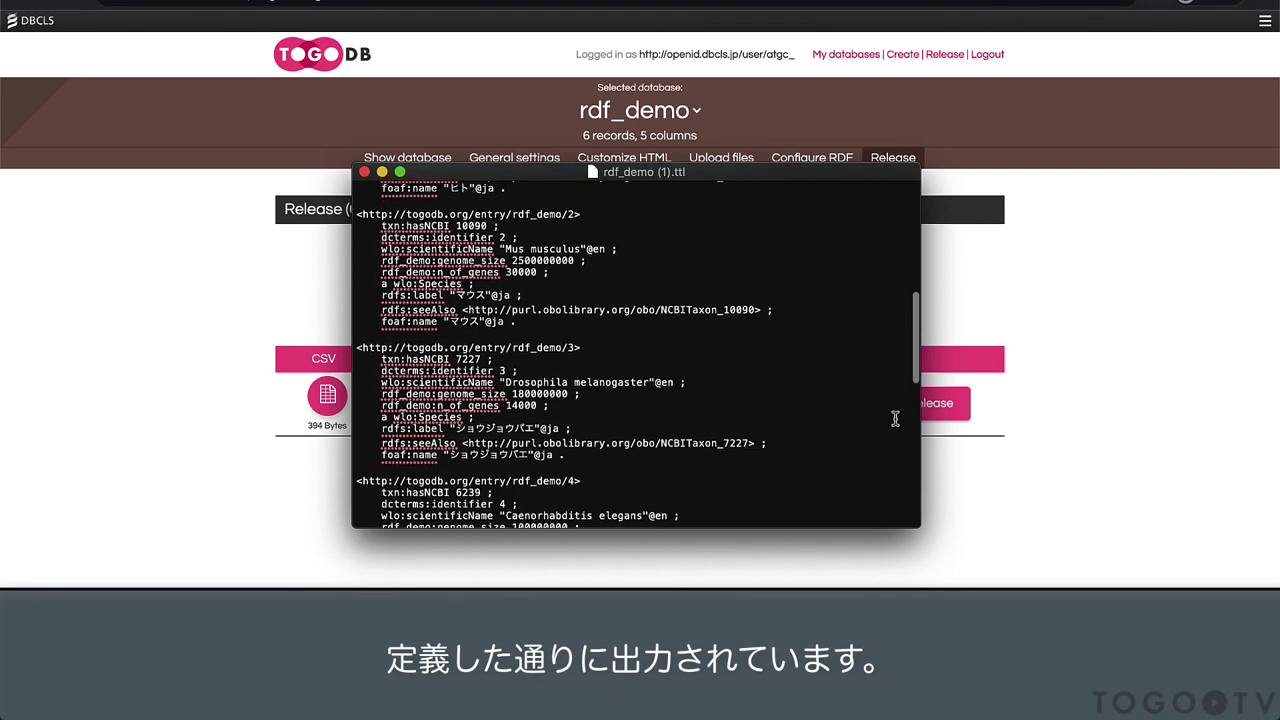
scroll(895, 418, down, 3)
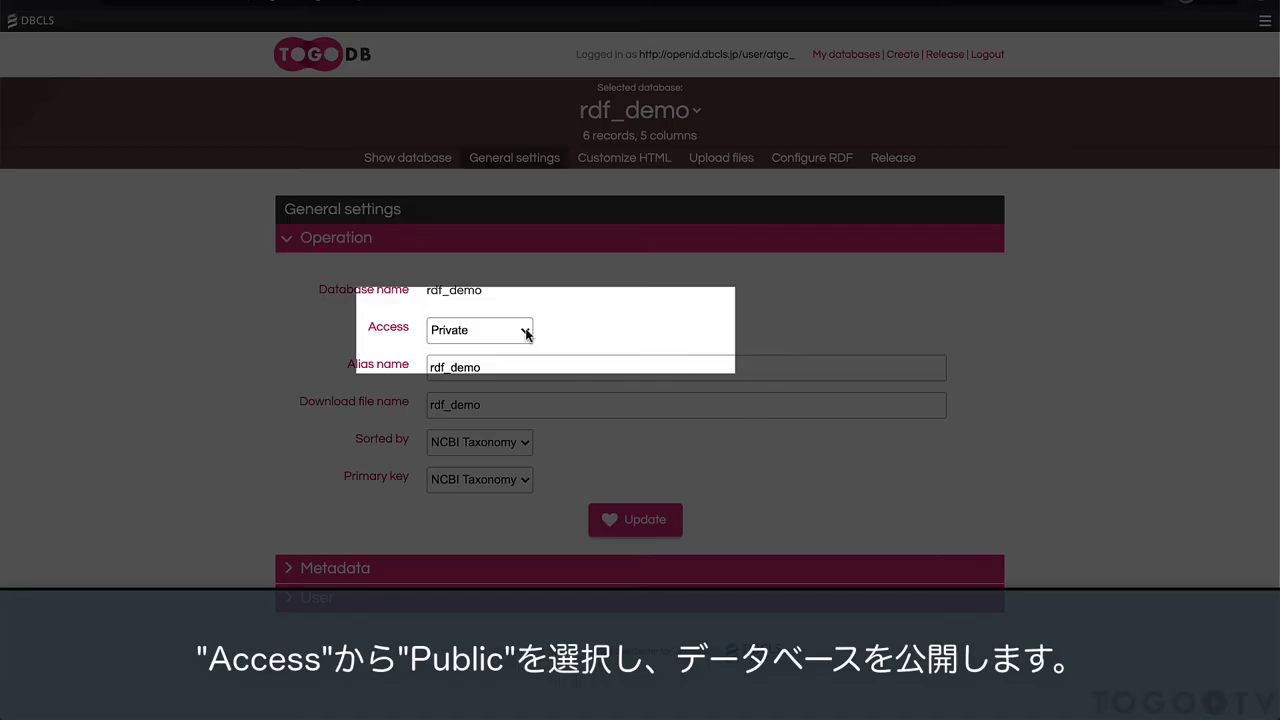
Step: Set the rdf_demo database's access to Public and update its general settings
click(527, 334)
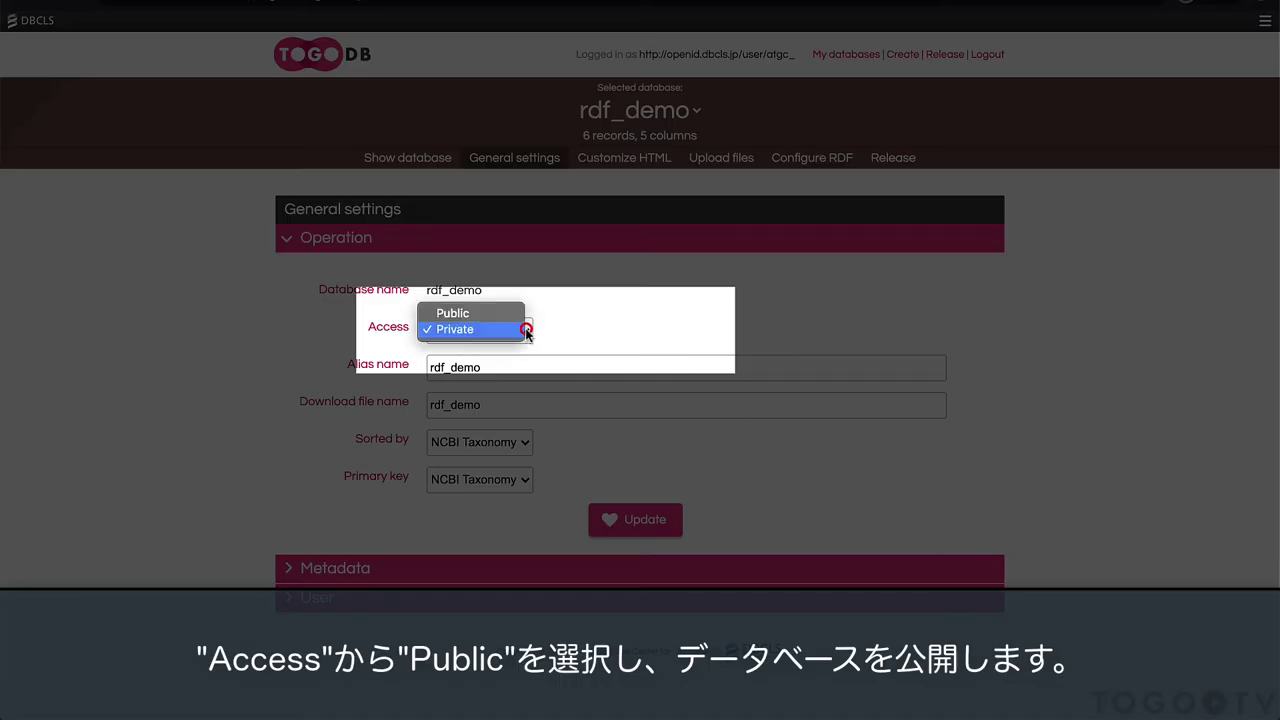
click(514, 317)
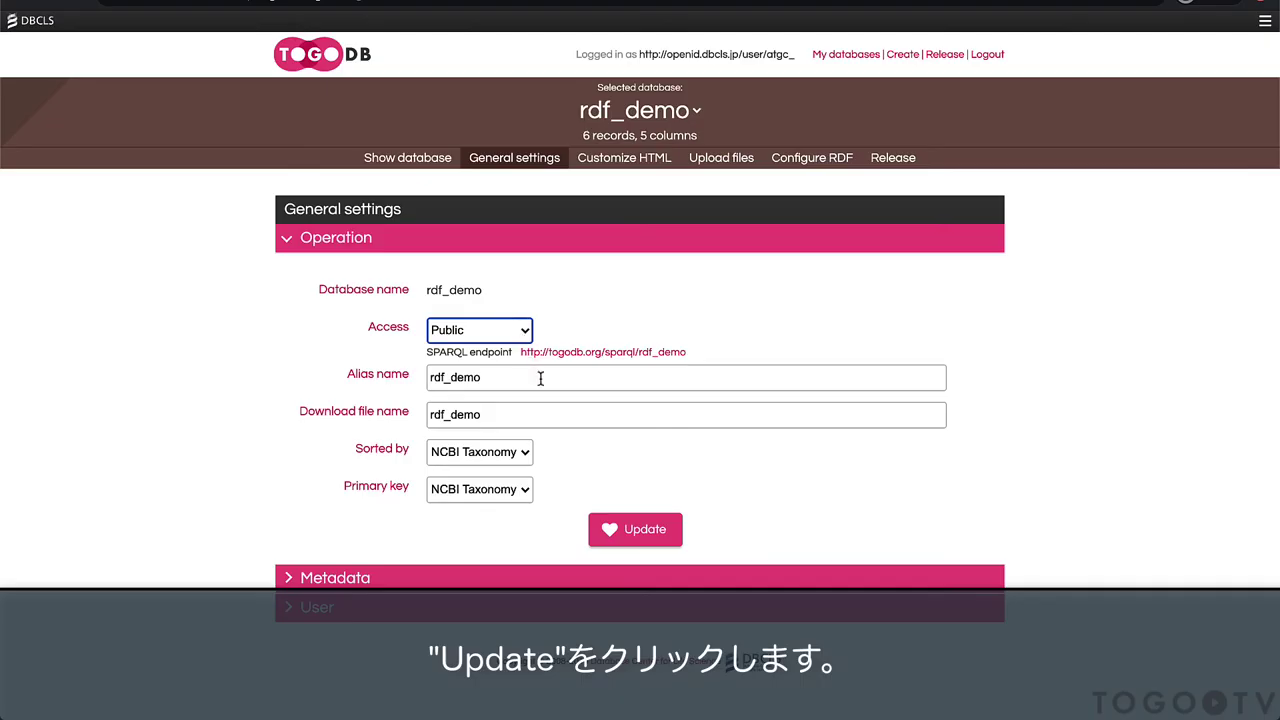
click(630, 535)
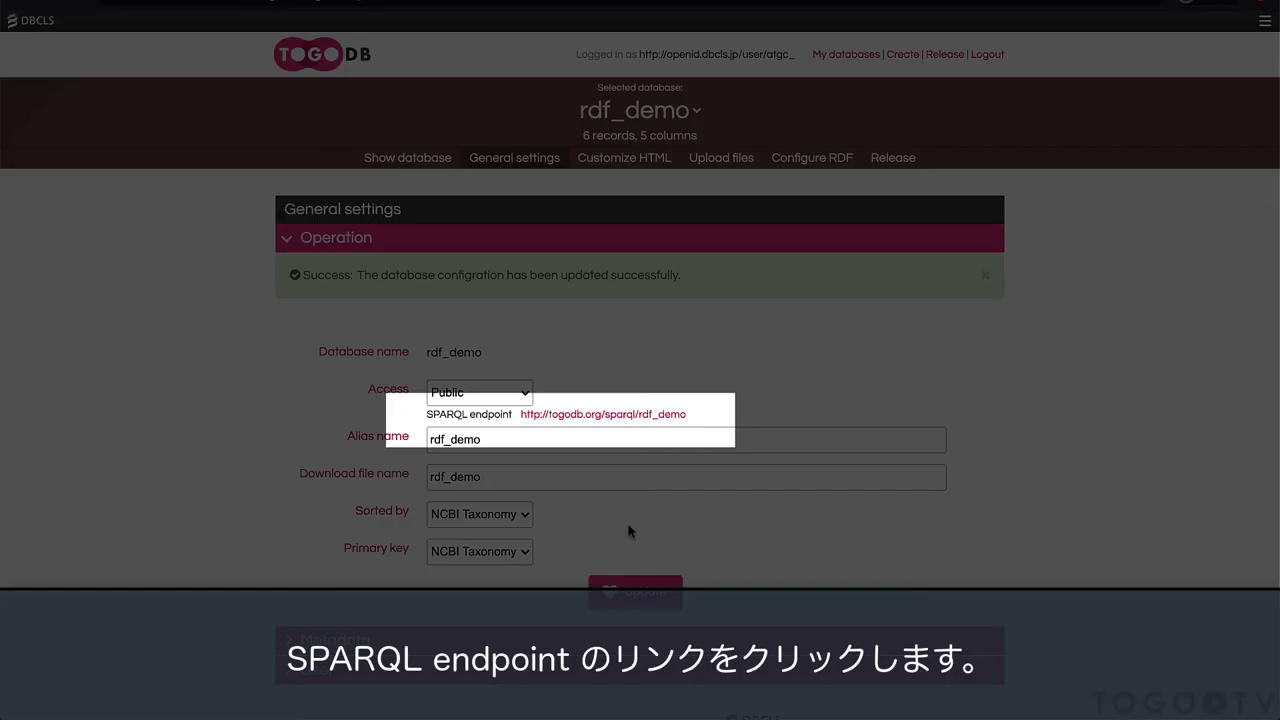
Step: Open the database's SPARQL endpoint and run the query for scientific names with genome size above 40000000, ordered by descending size, limit 10
click(613, 418)
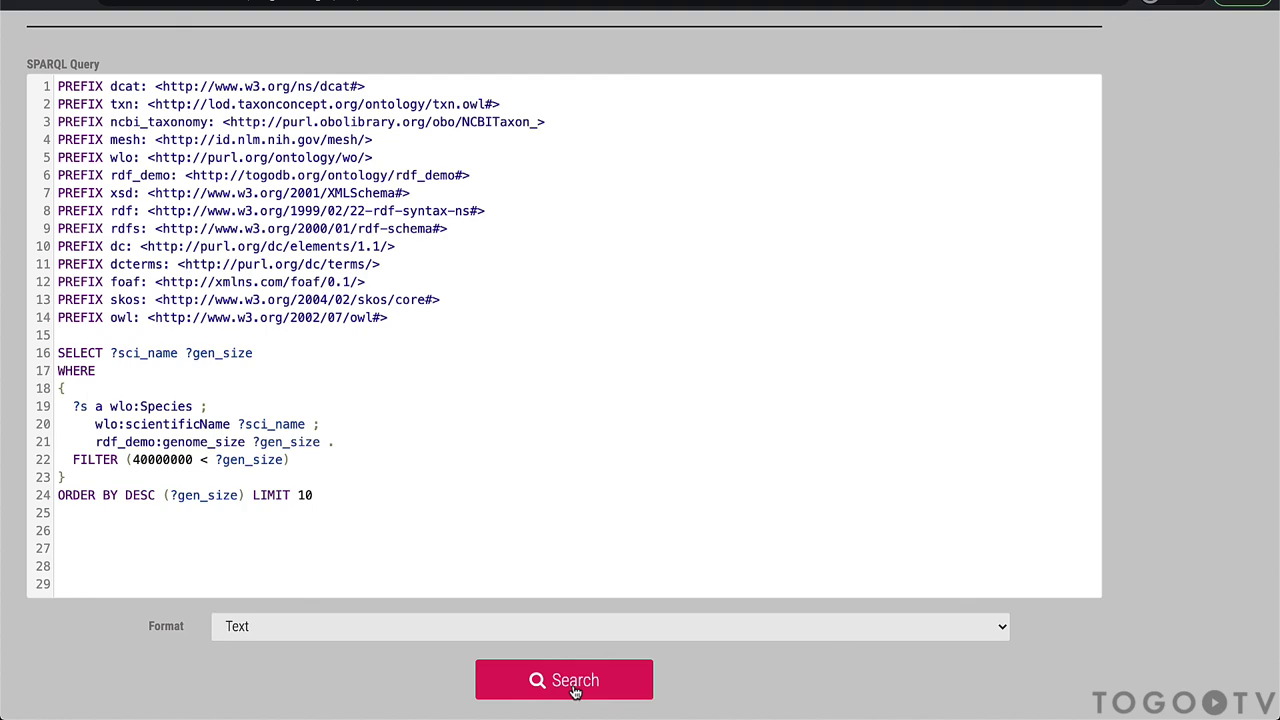
click(575, 690)
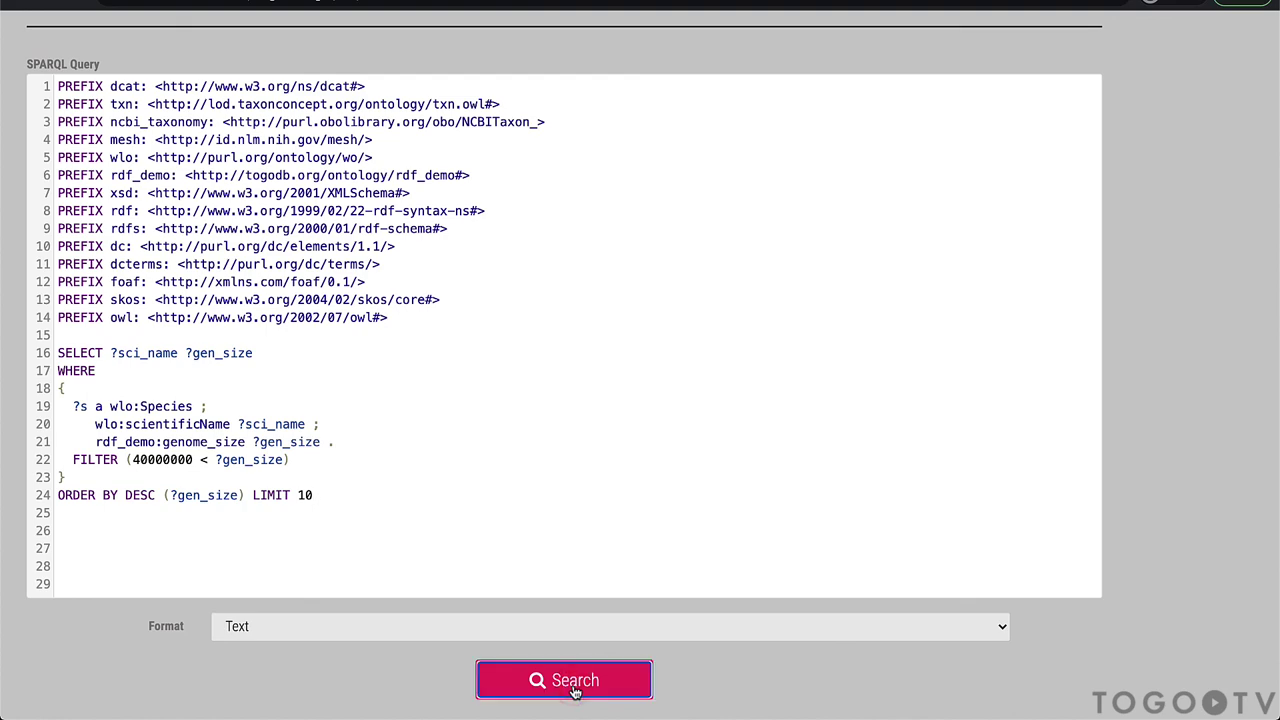
scroll(576, 702, down, 2)
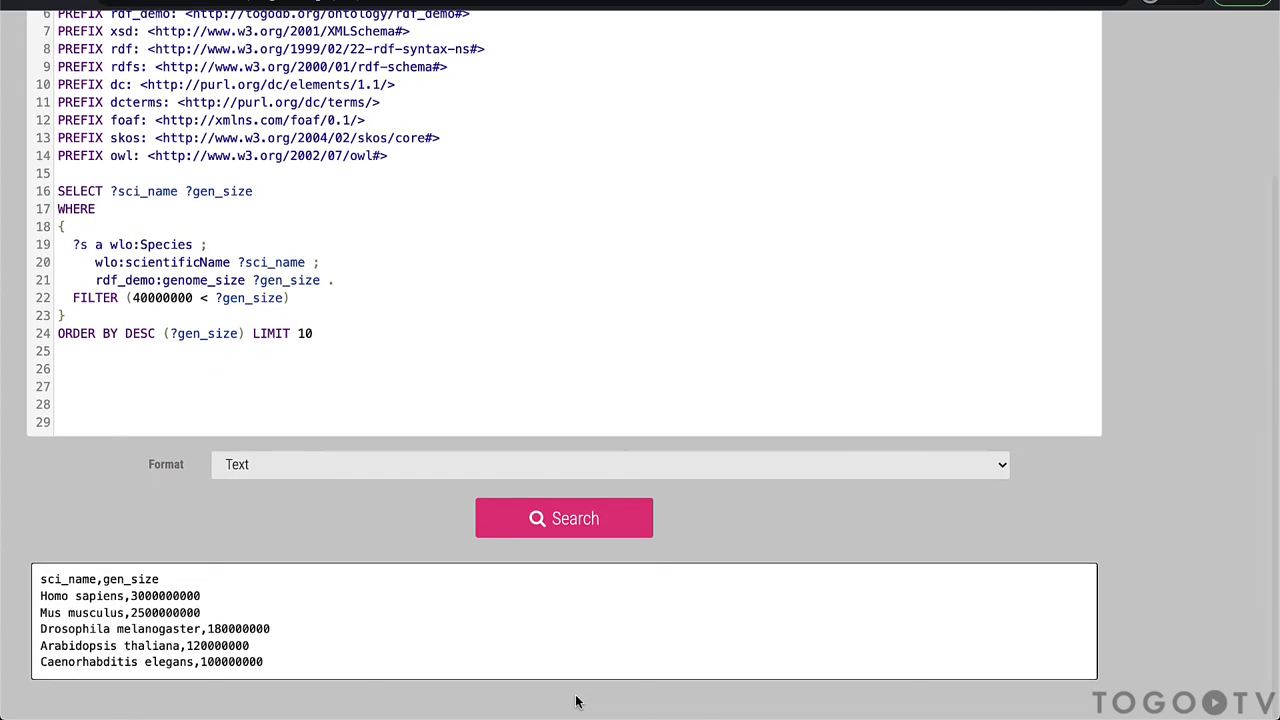